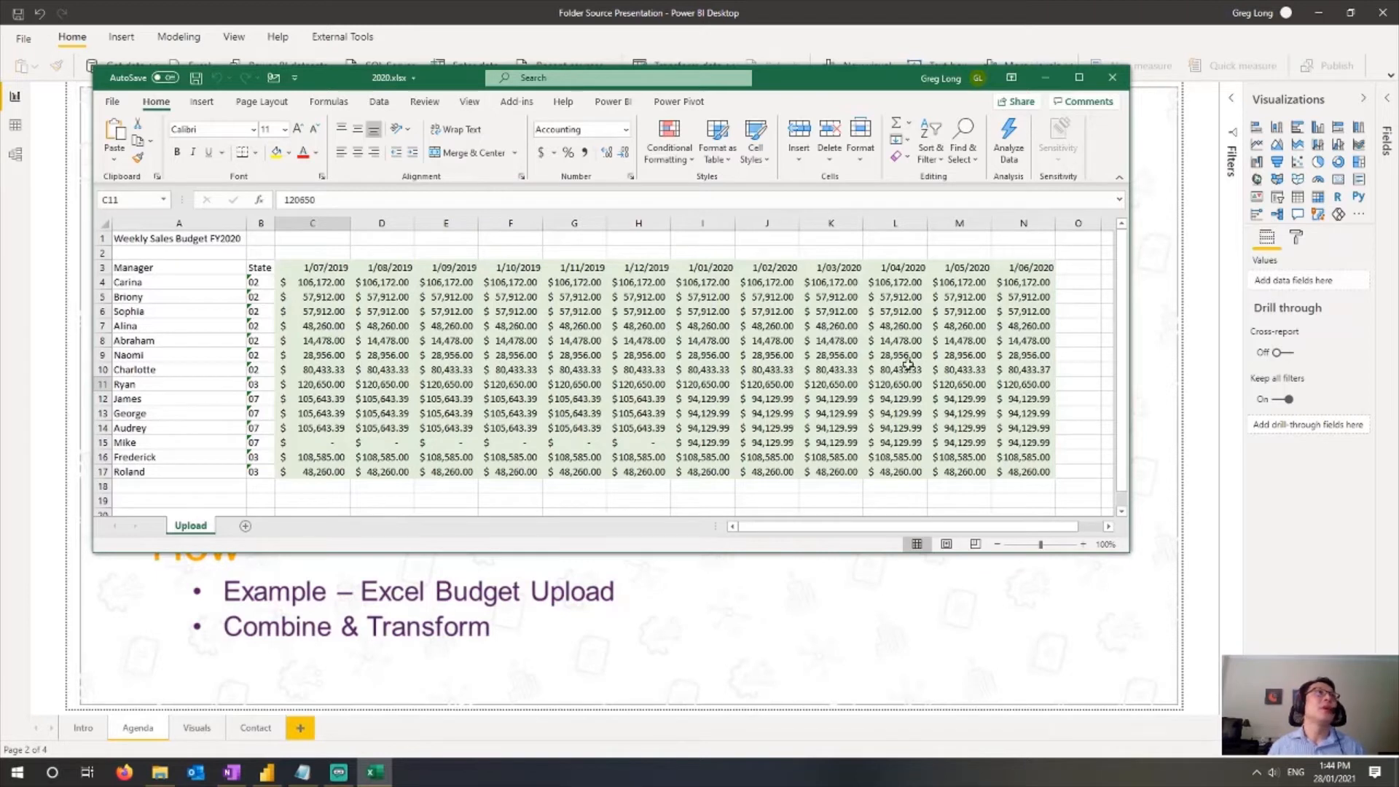
Step: Close the open workbook and file window, then open the Power Query Editor from the report
click(1112, 77)
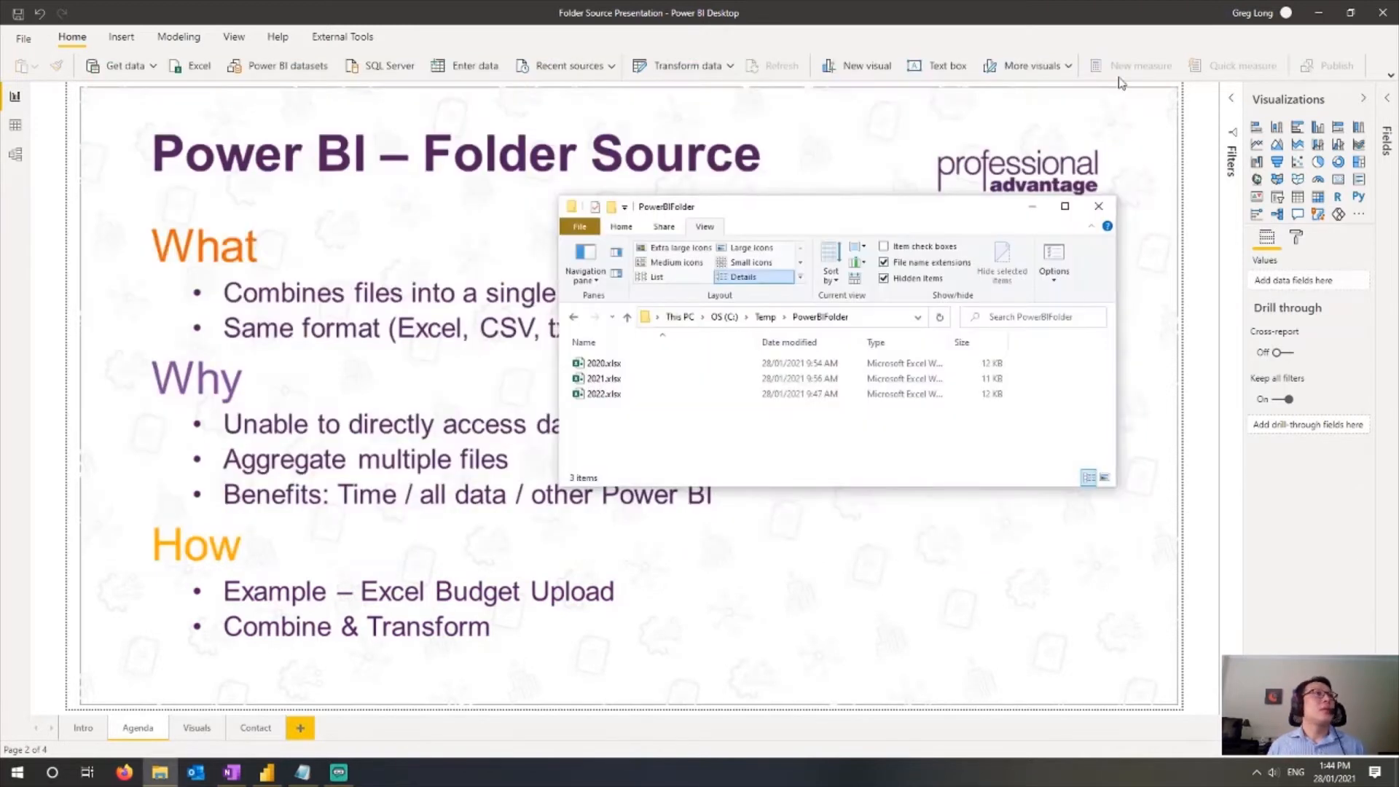
click(1032, 207)
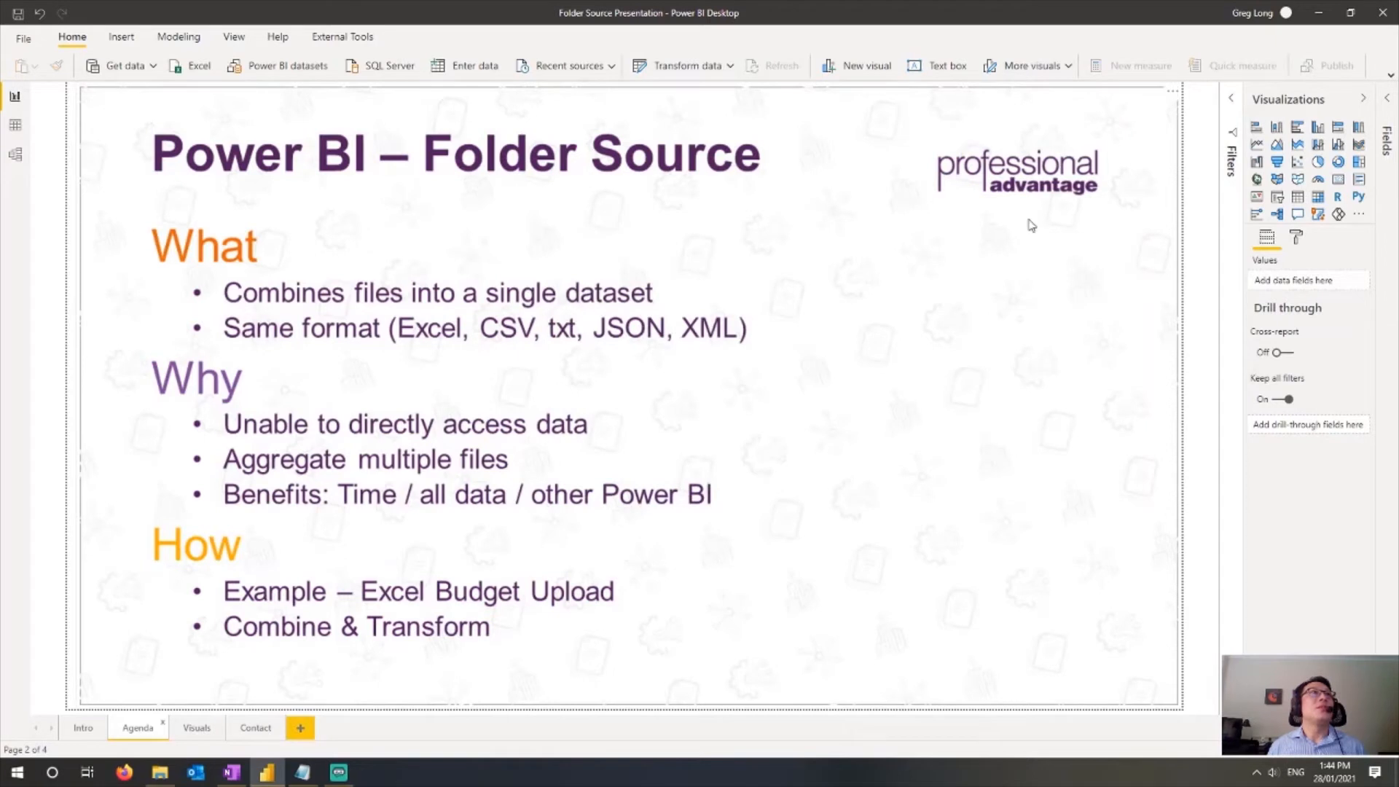
click(1390, 75)
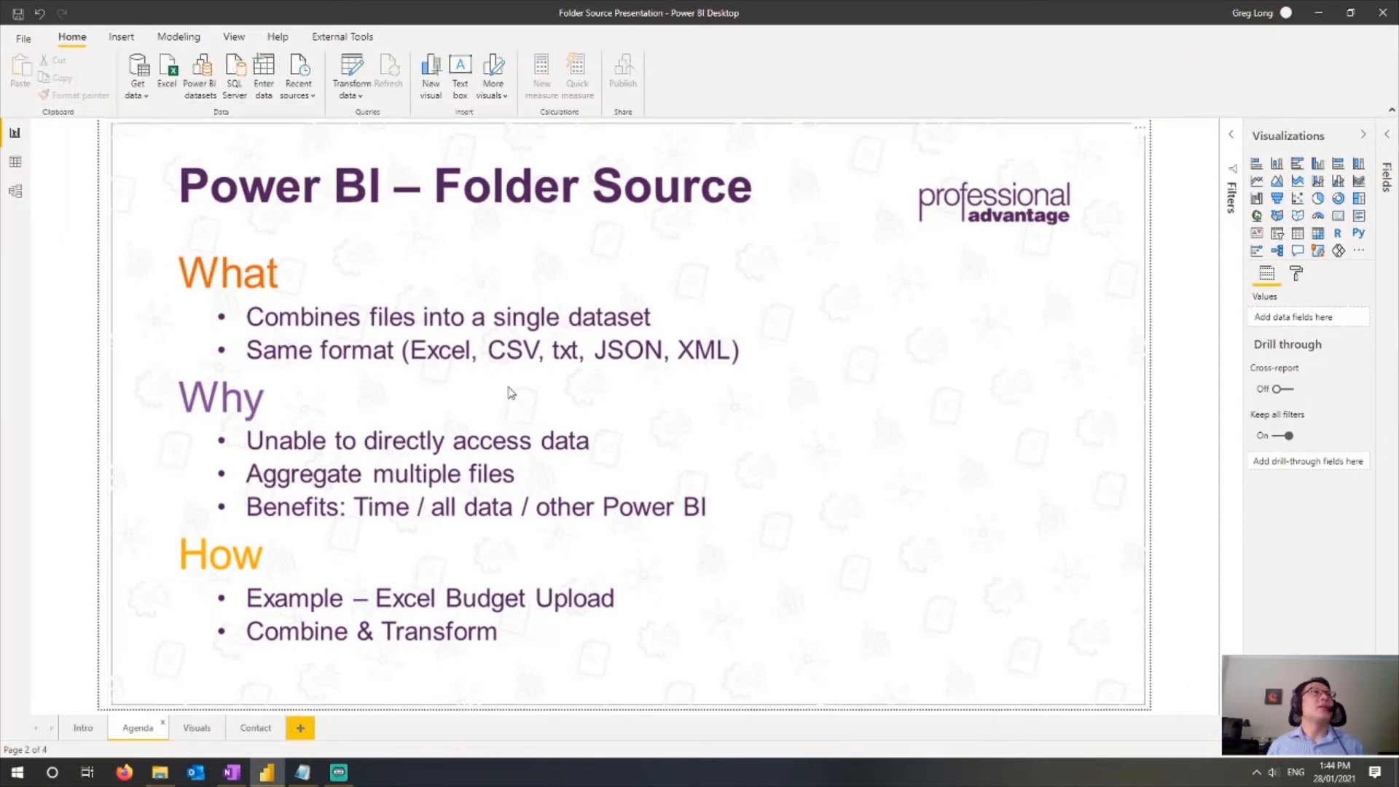
click(352, 73)
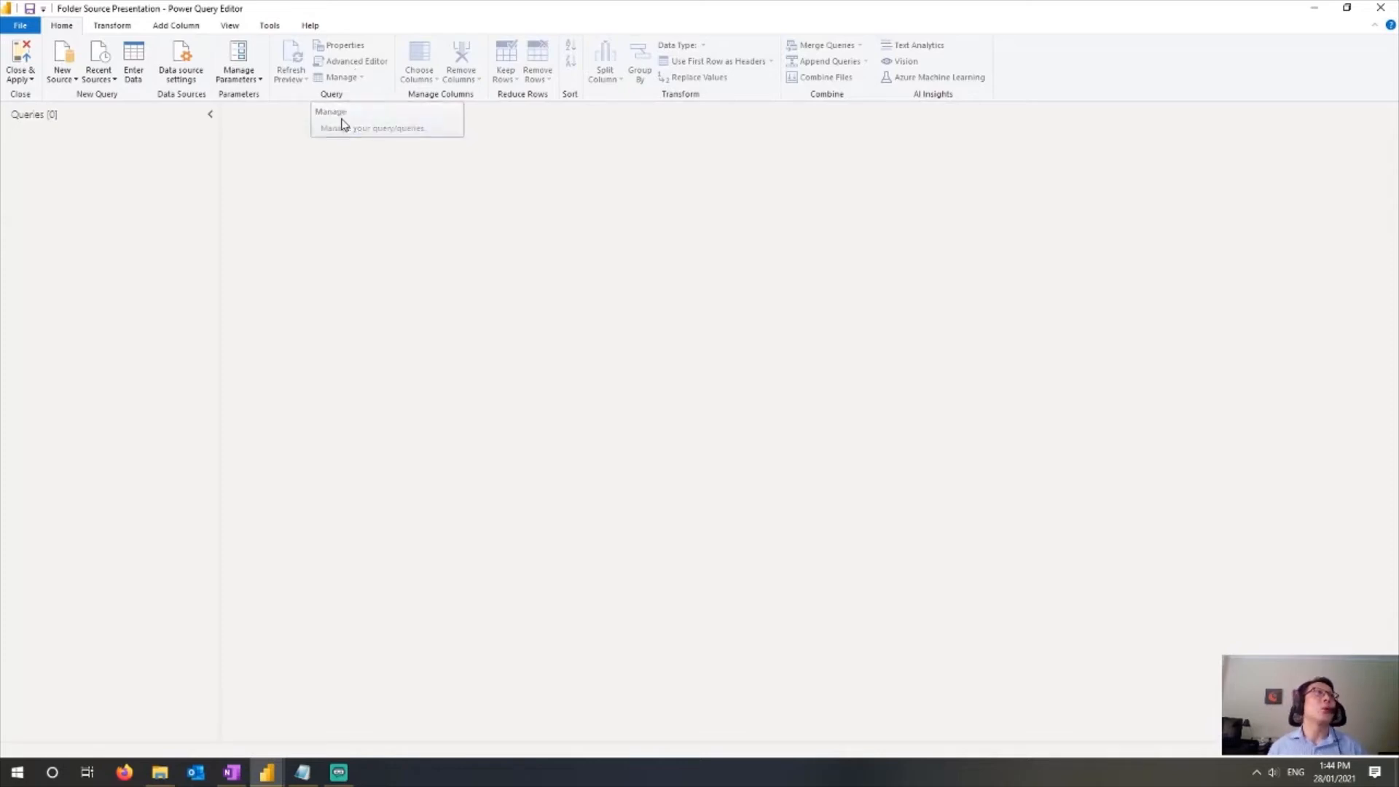
Step: Add a new Folder data source with the folder path C:\Temp\PowerBIFolder
click(64, 57)
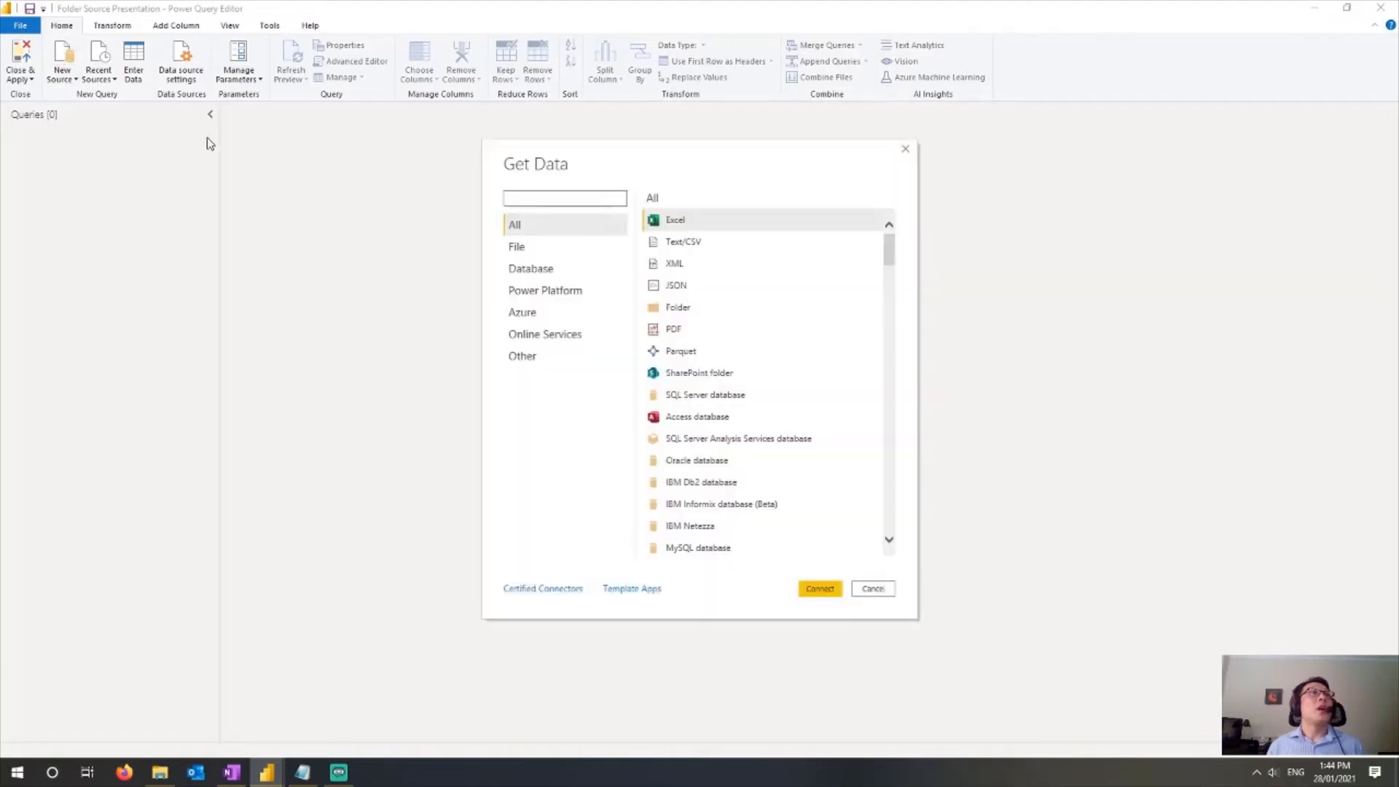
click(677, 309)
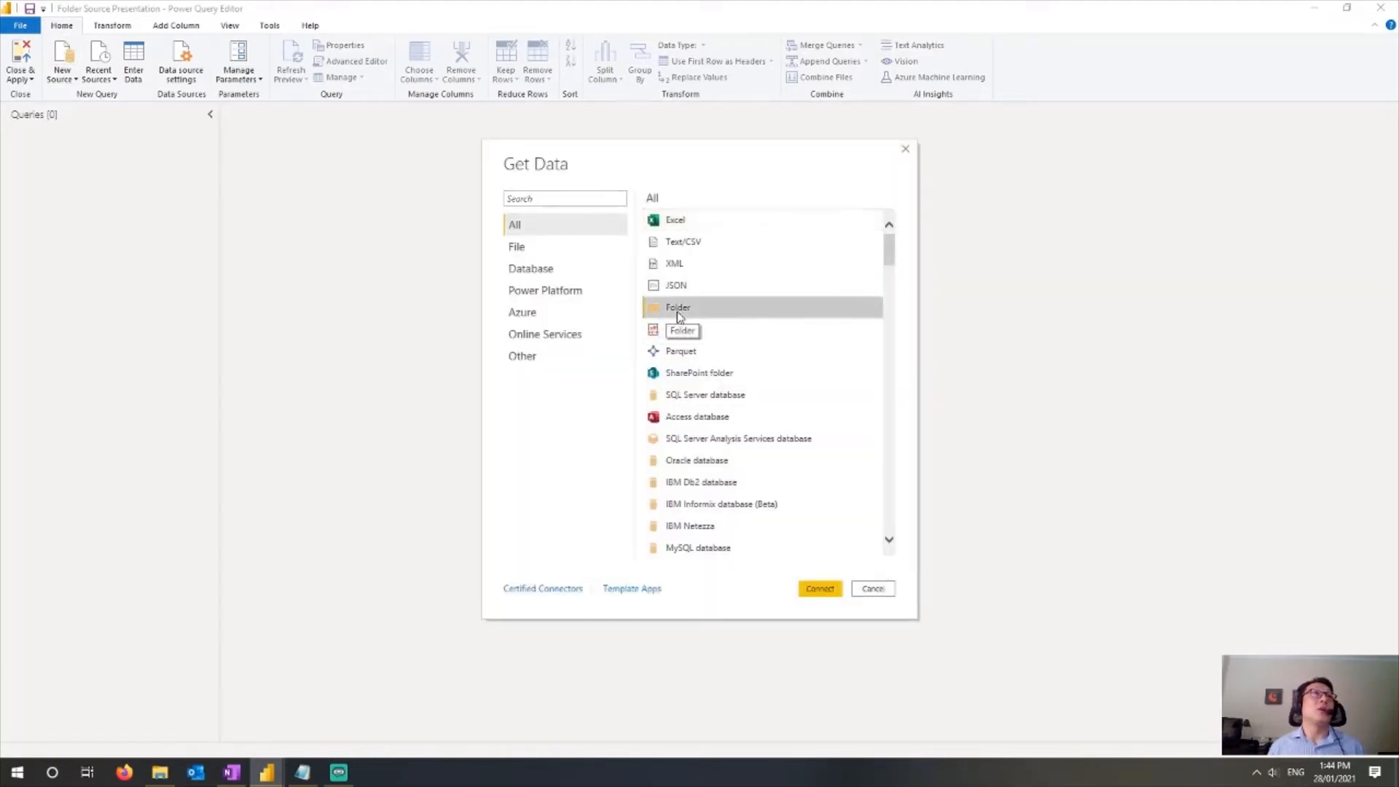
click(822, 590)
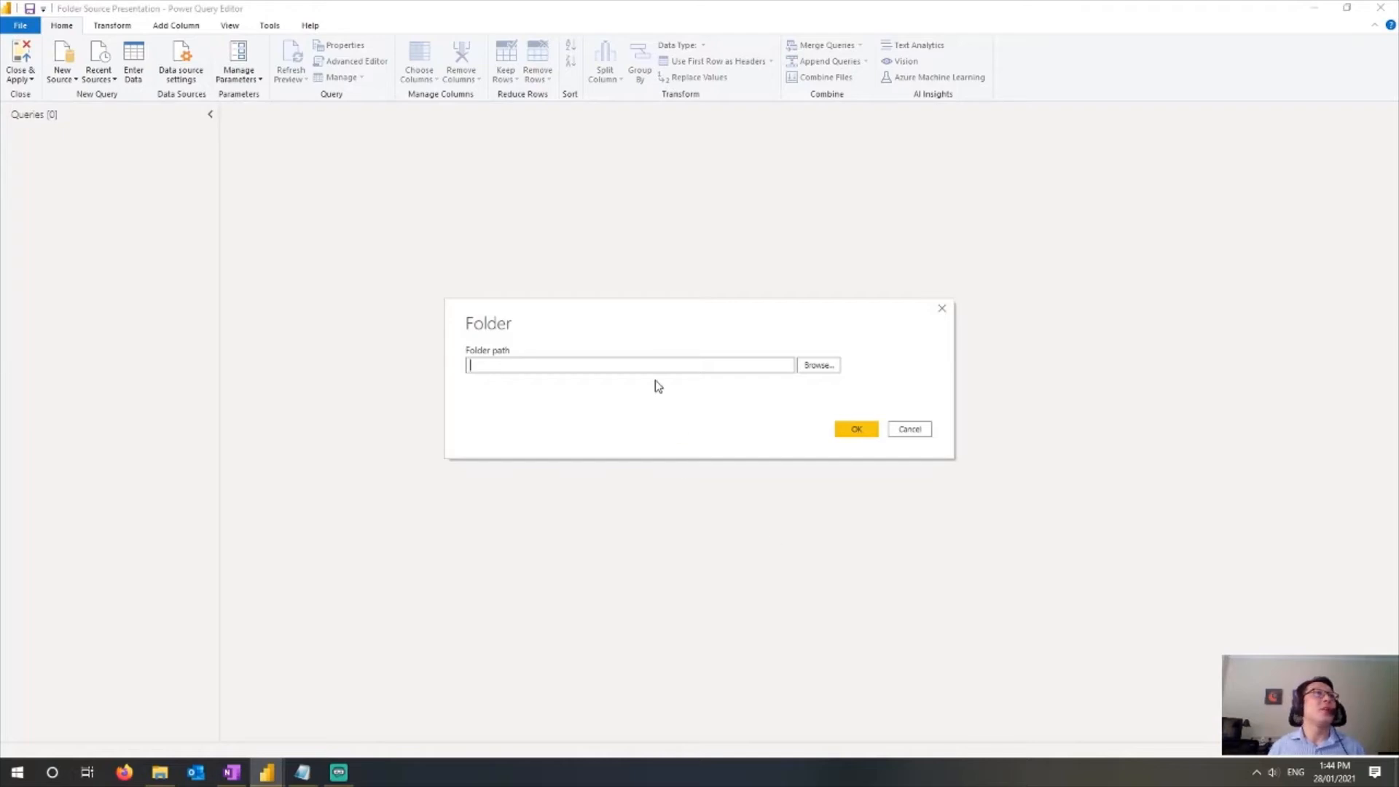
text(C:\Temp\PowerBIFolder)
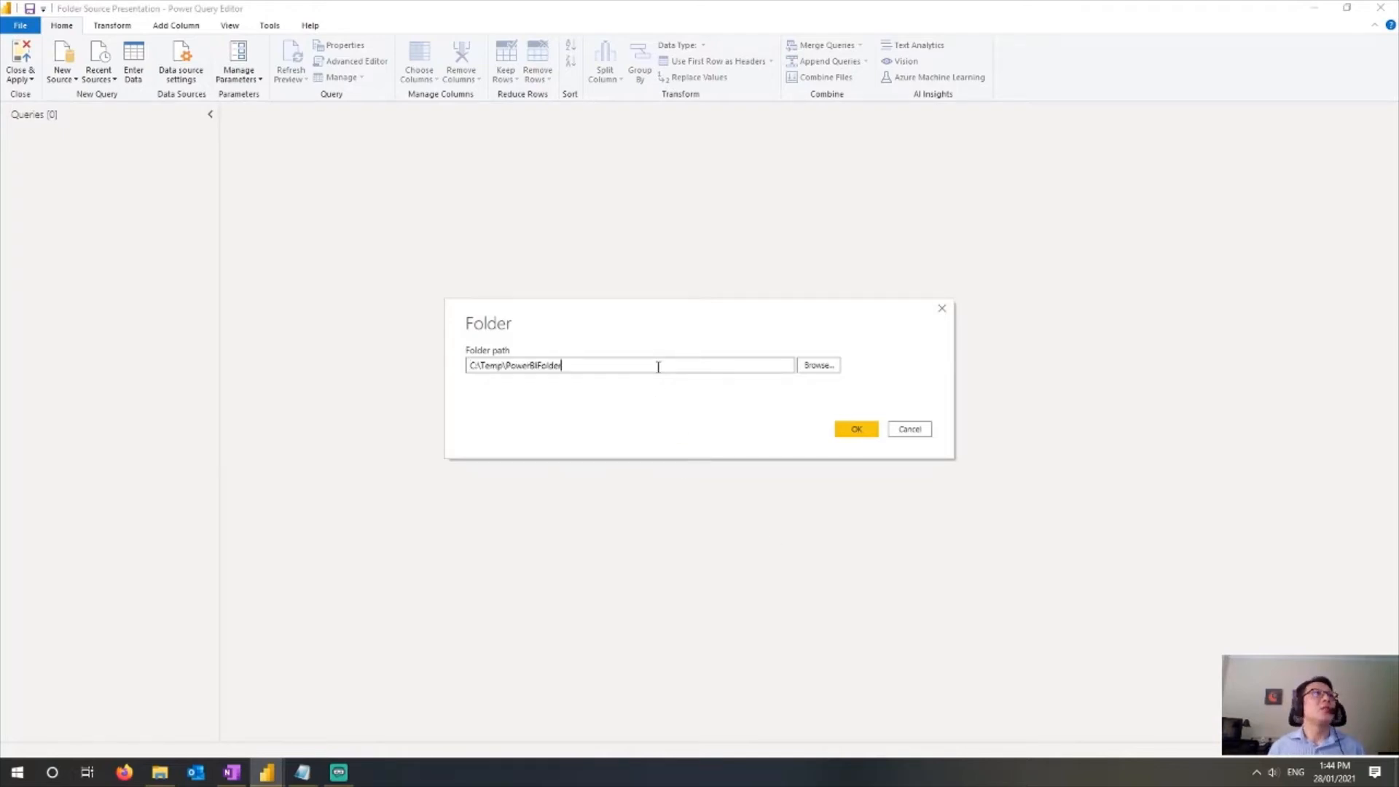
click(853, 431)
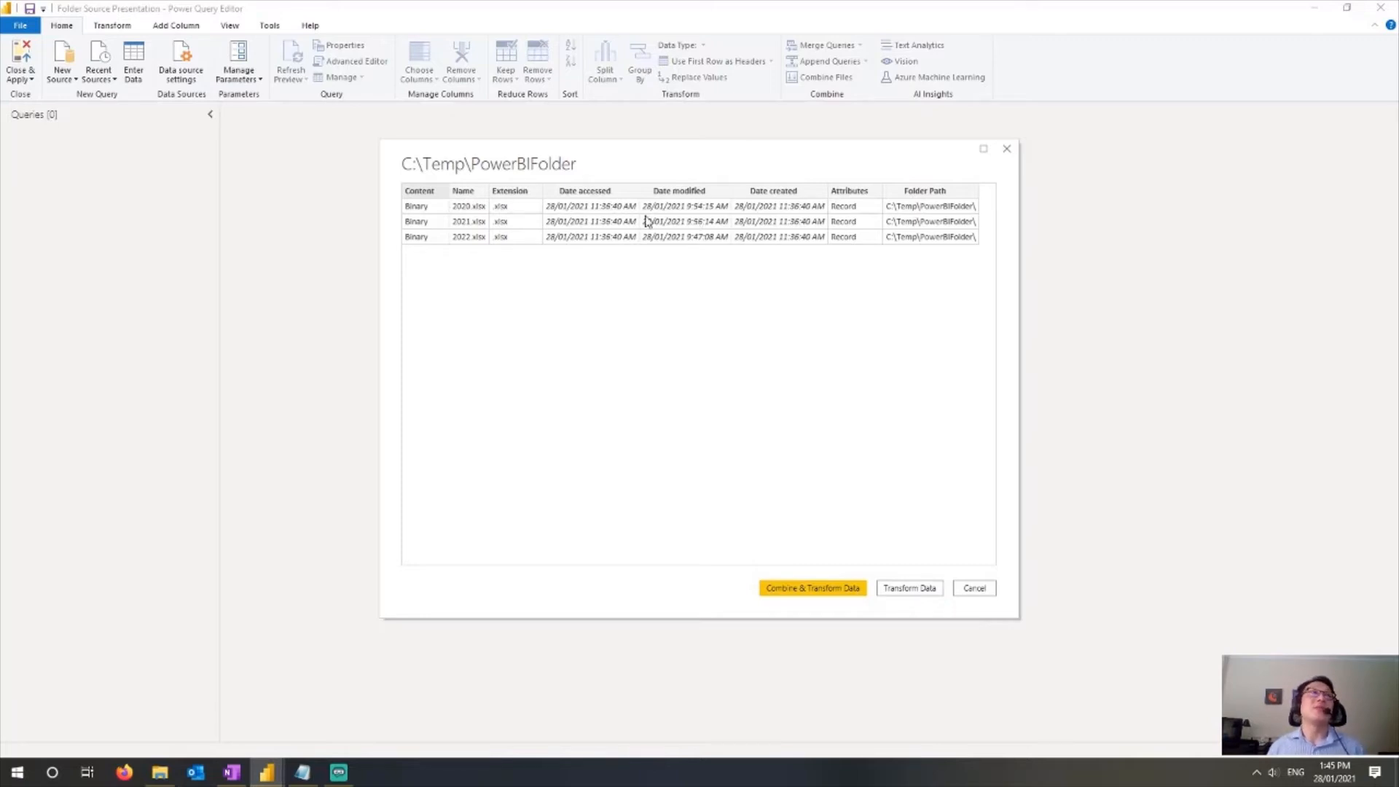
Step: Combine and transform the folder's files, keeping First file as the sample and choosing its Upload sheet
click(827, 592)
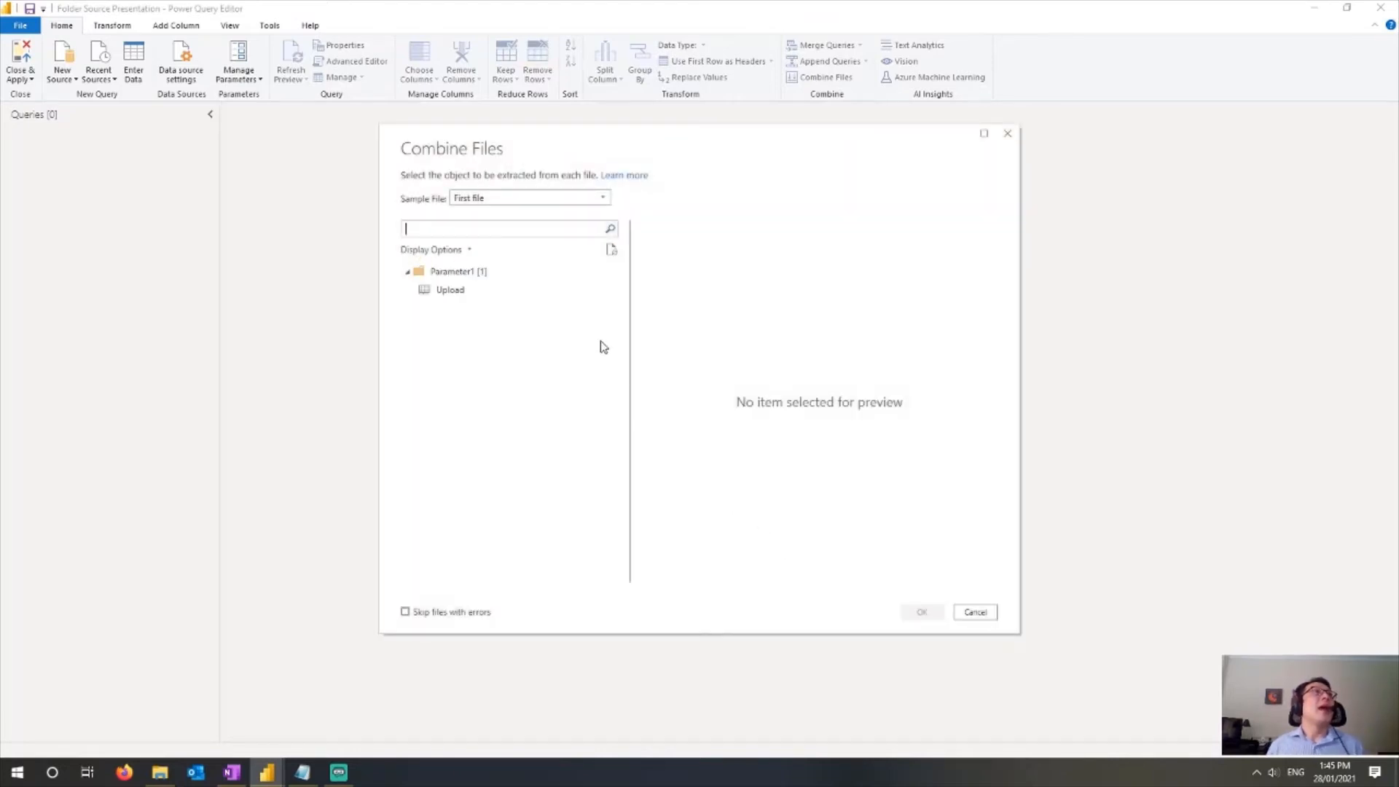
click(547, 201)
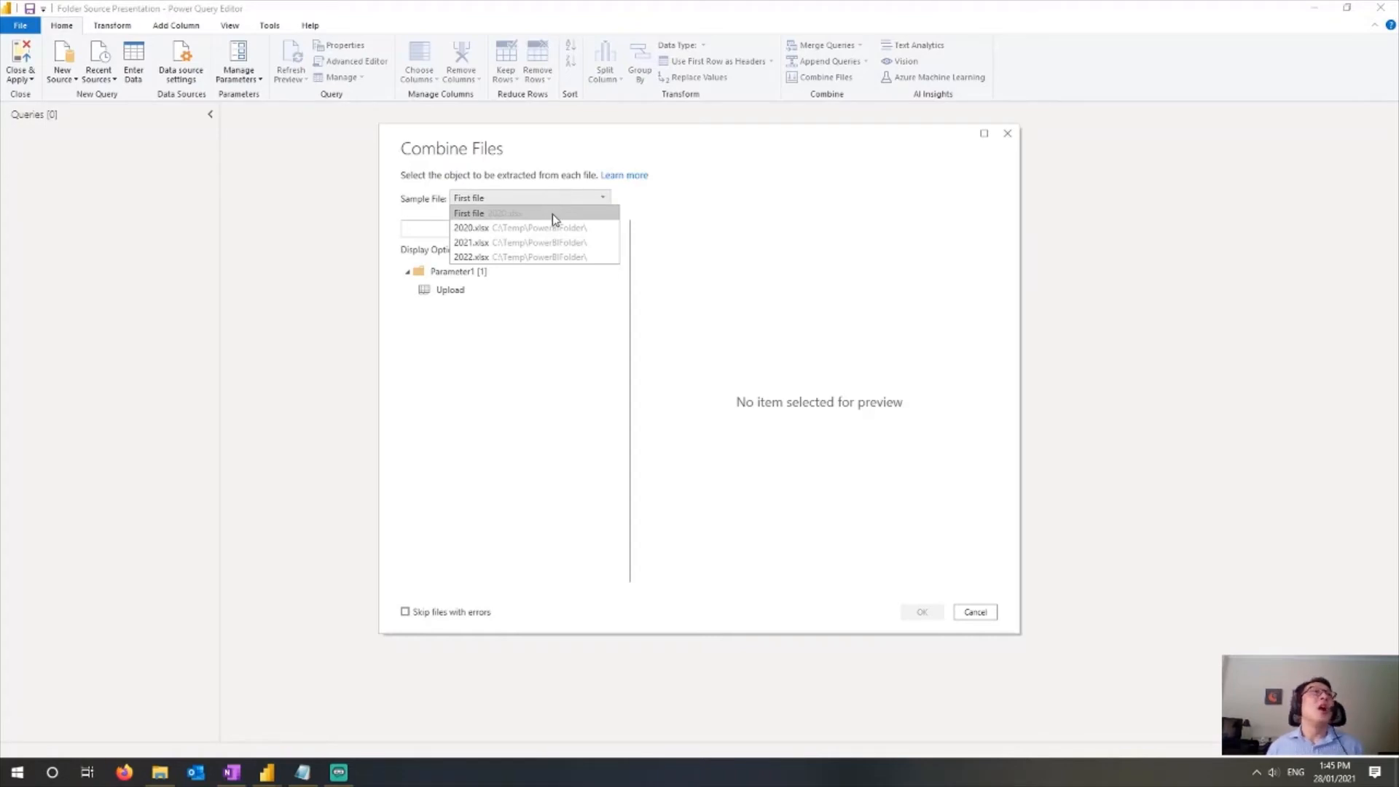
click(553, 213)
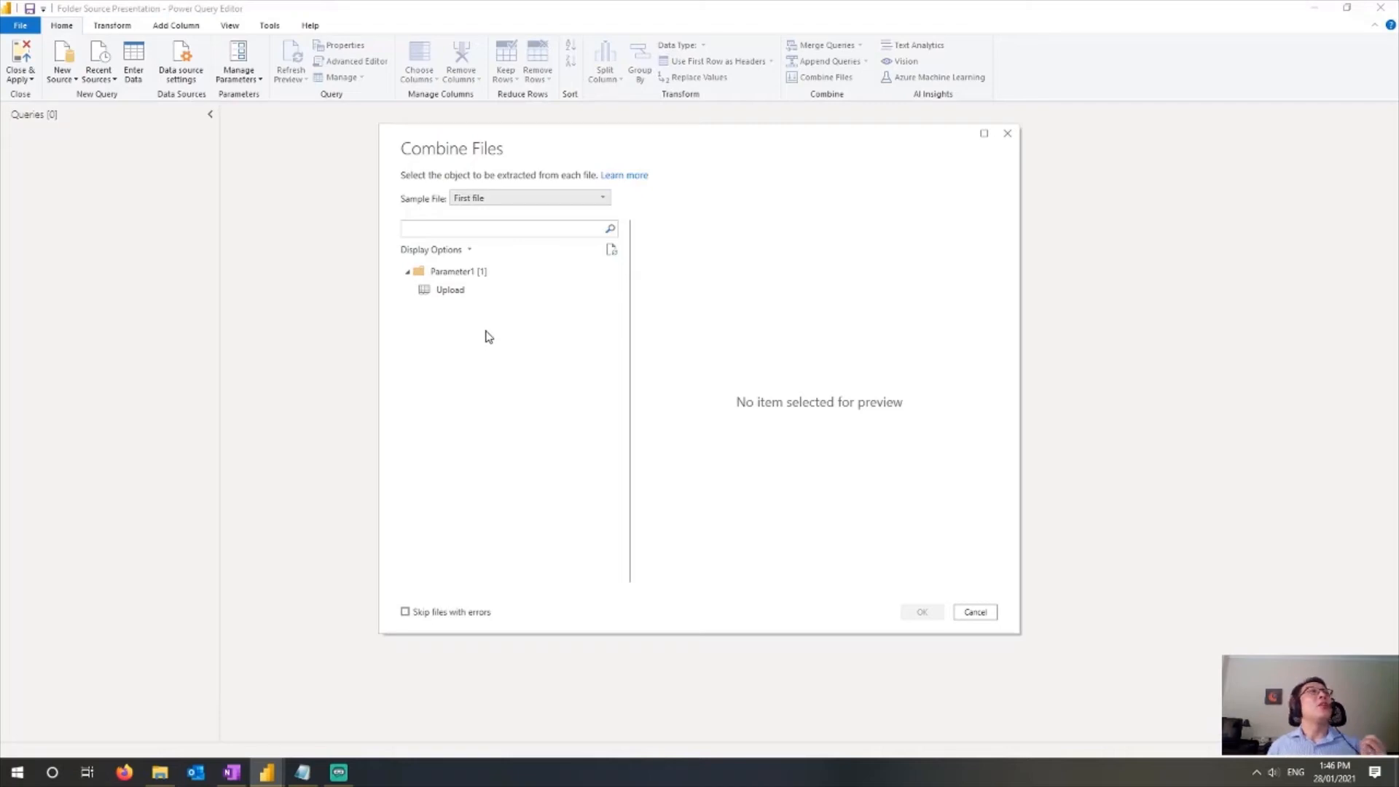
click(462, 295)
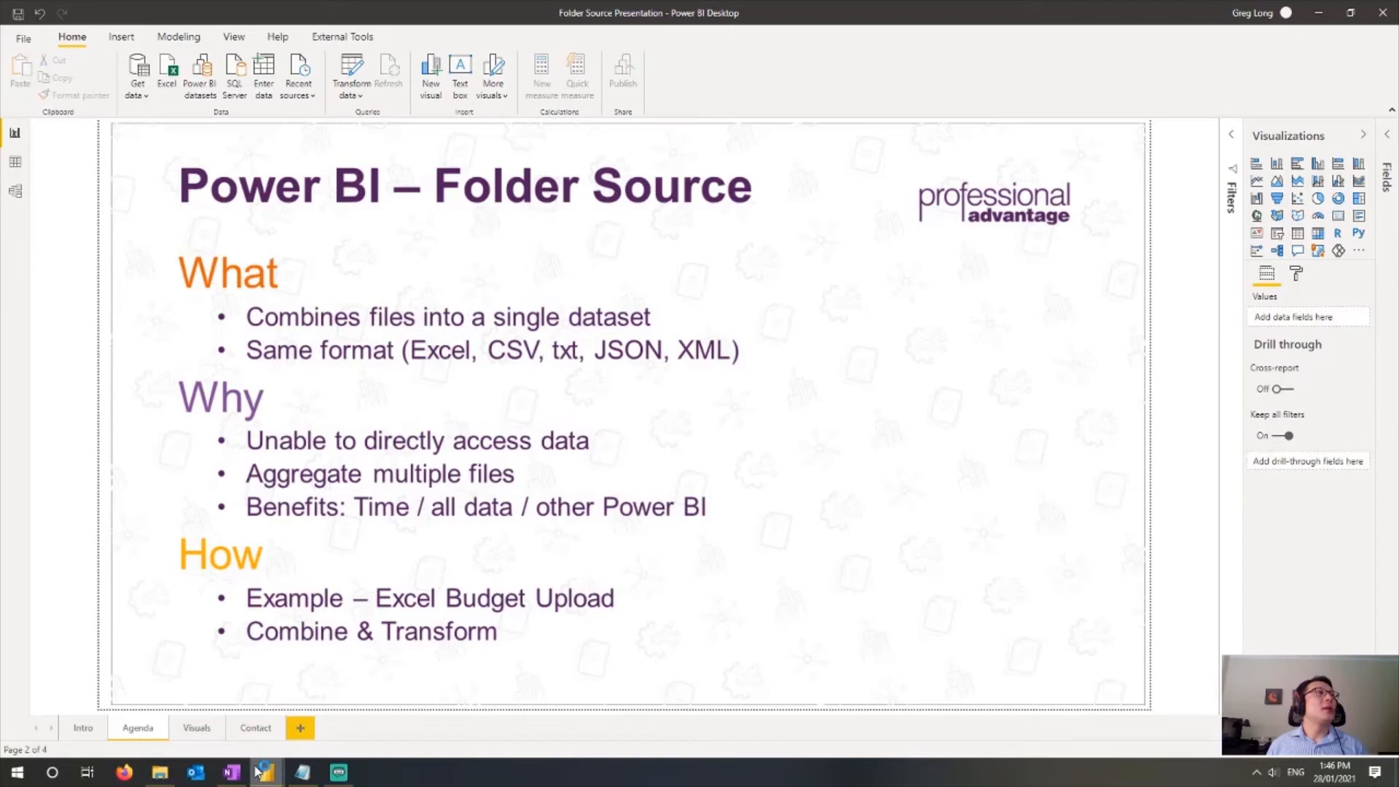
Step: Return to the query editor, open the Transform Sample File query and delete its Promoted Headers step
mouse_move(270, 777)
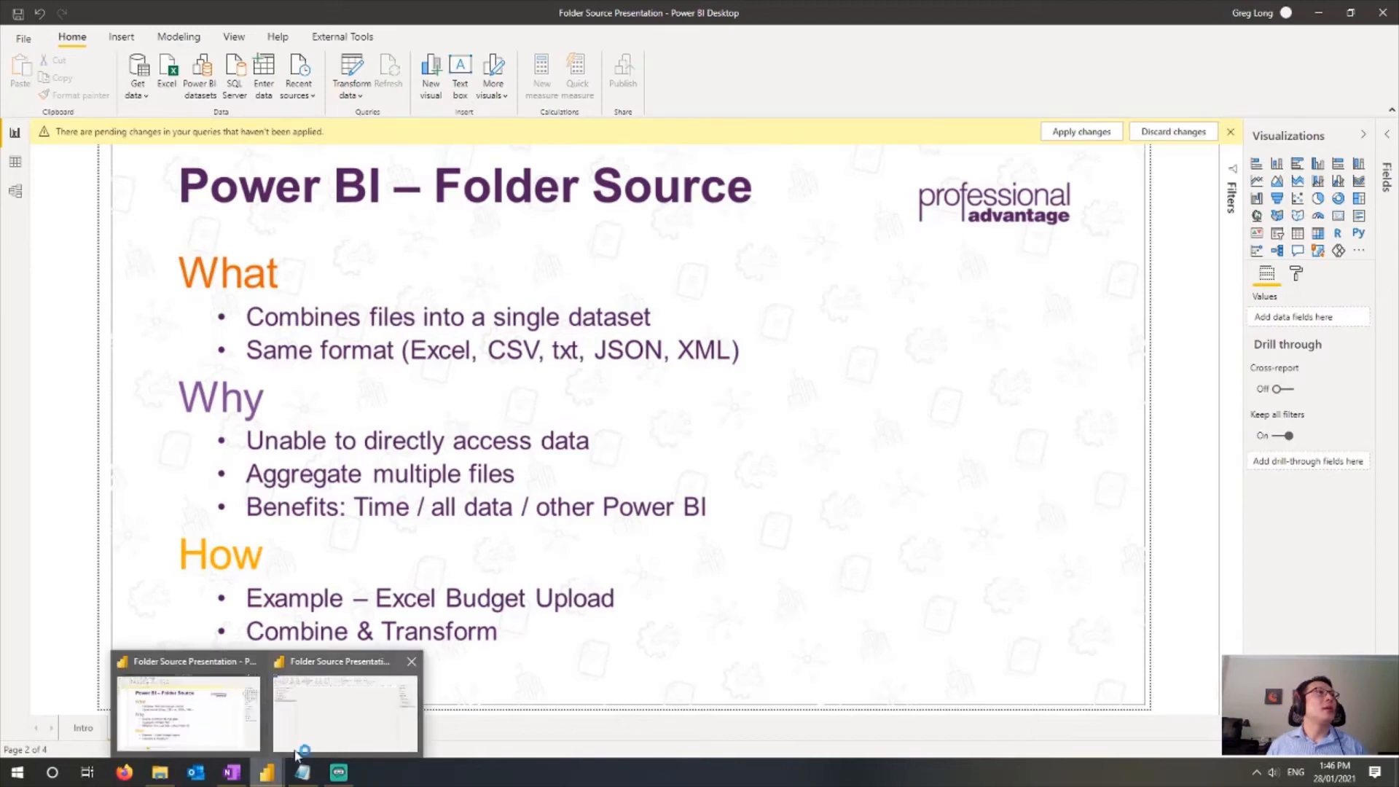
click(299, 751)
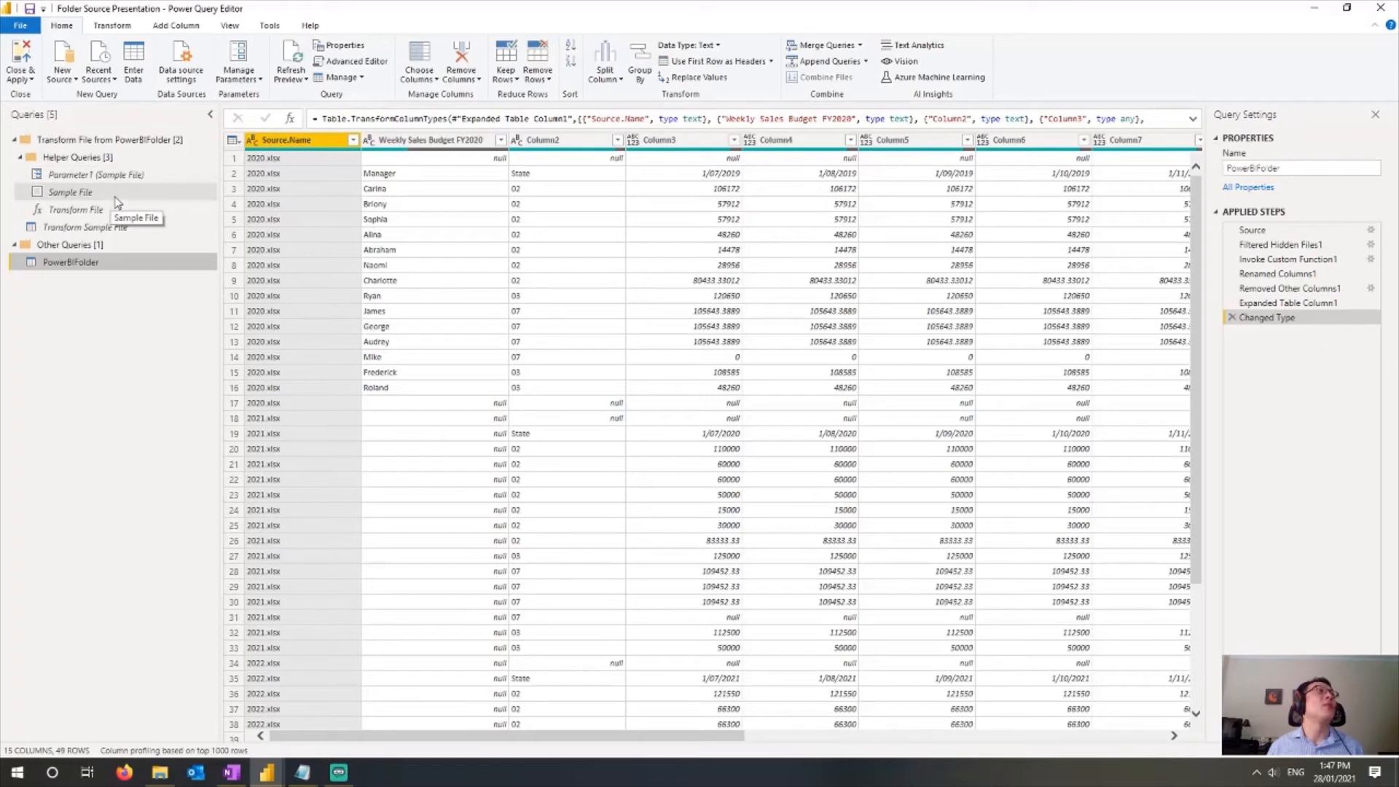
click(104, 227)
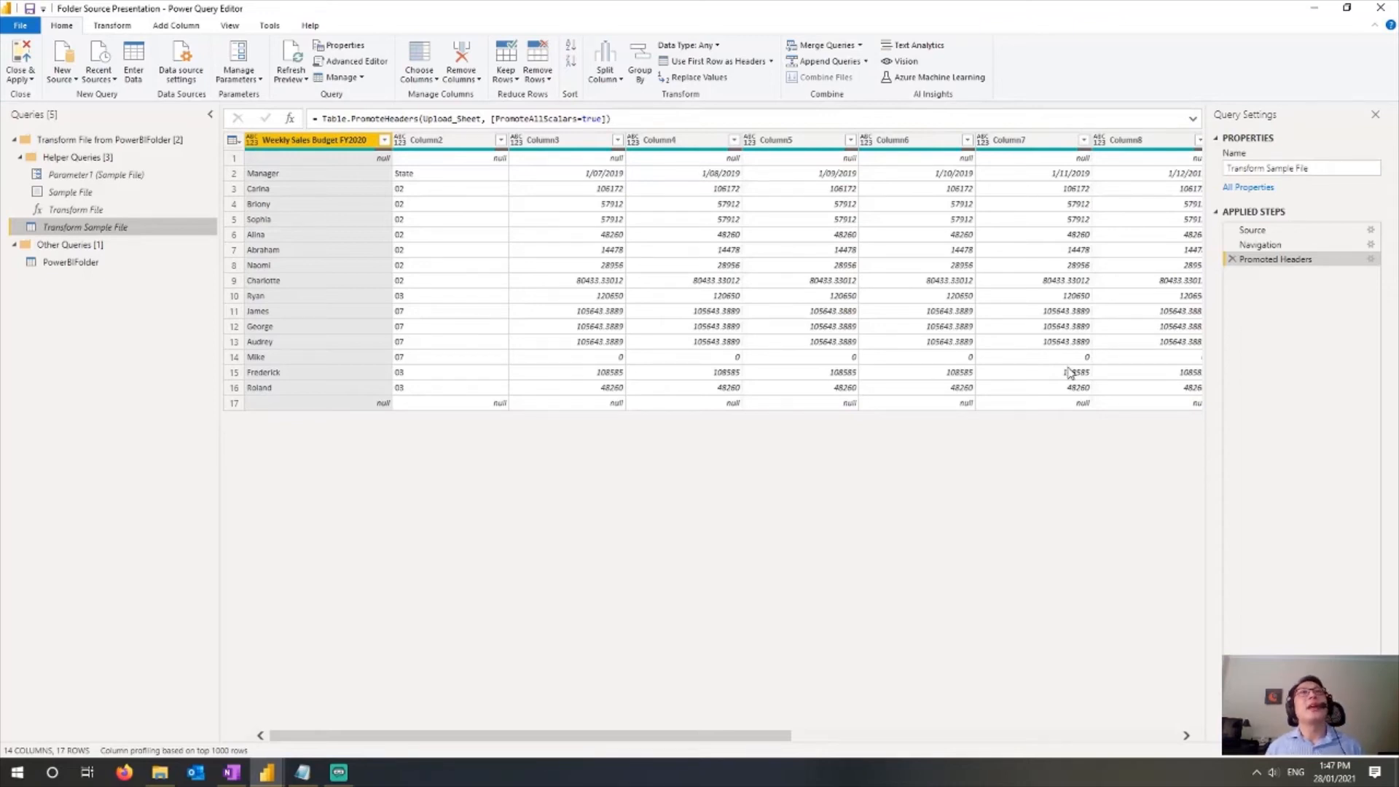
click(1233, 260)
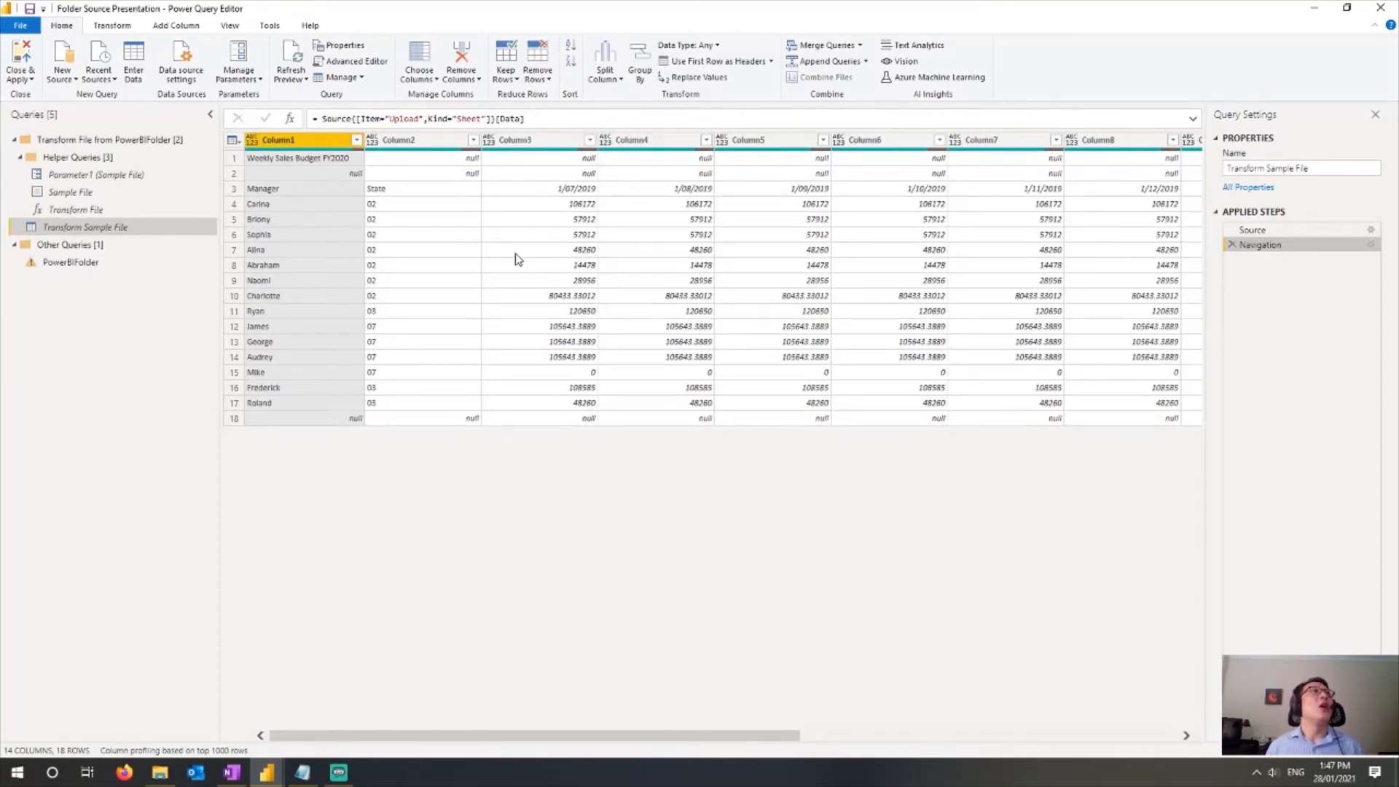
Step: Remove the top 2 rows from the sample file table
click(233, 139)
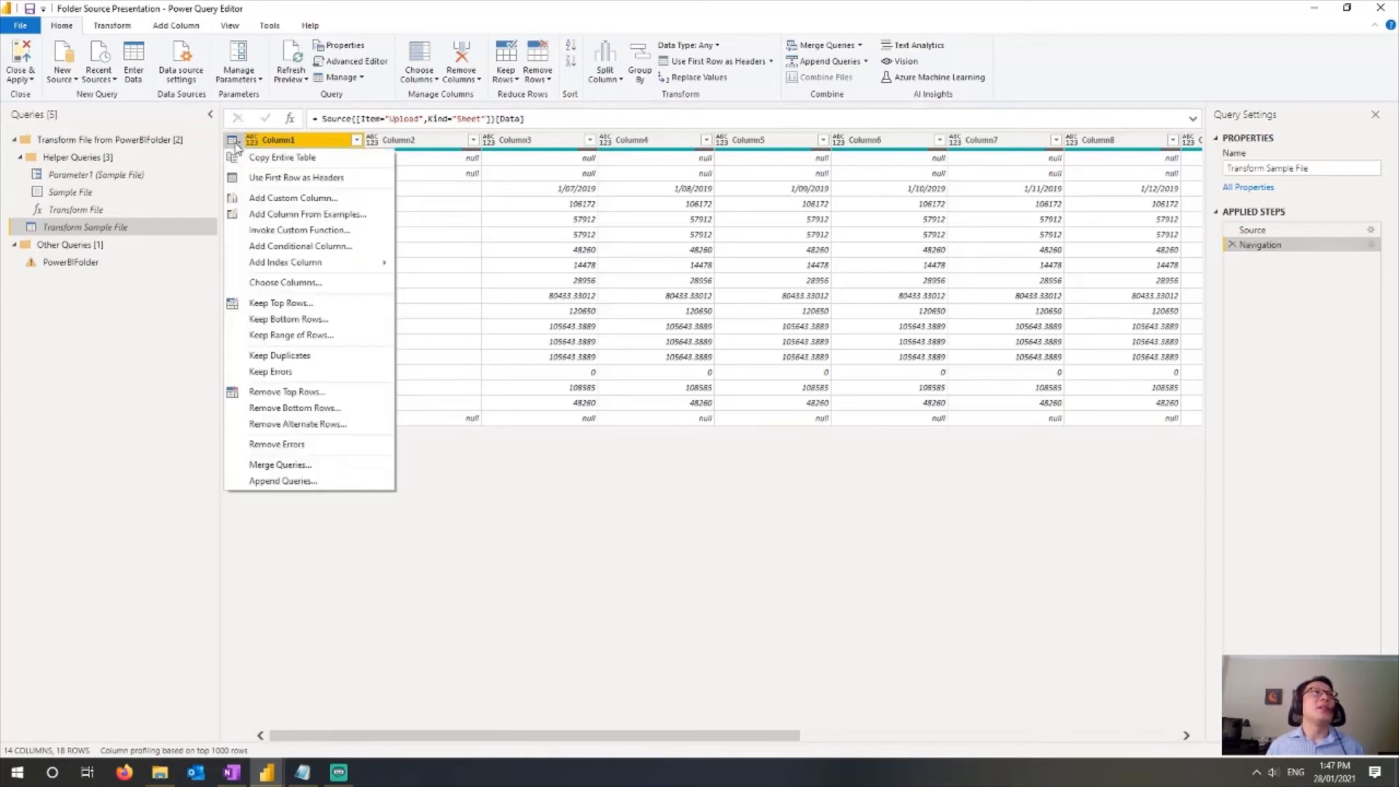
click(295, 392)
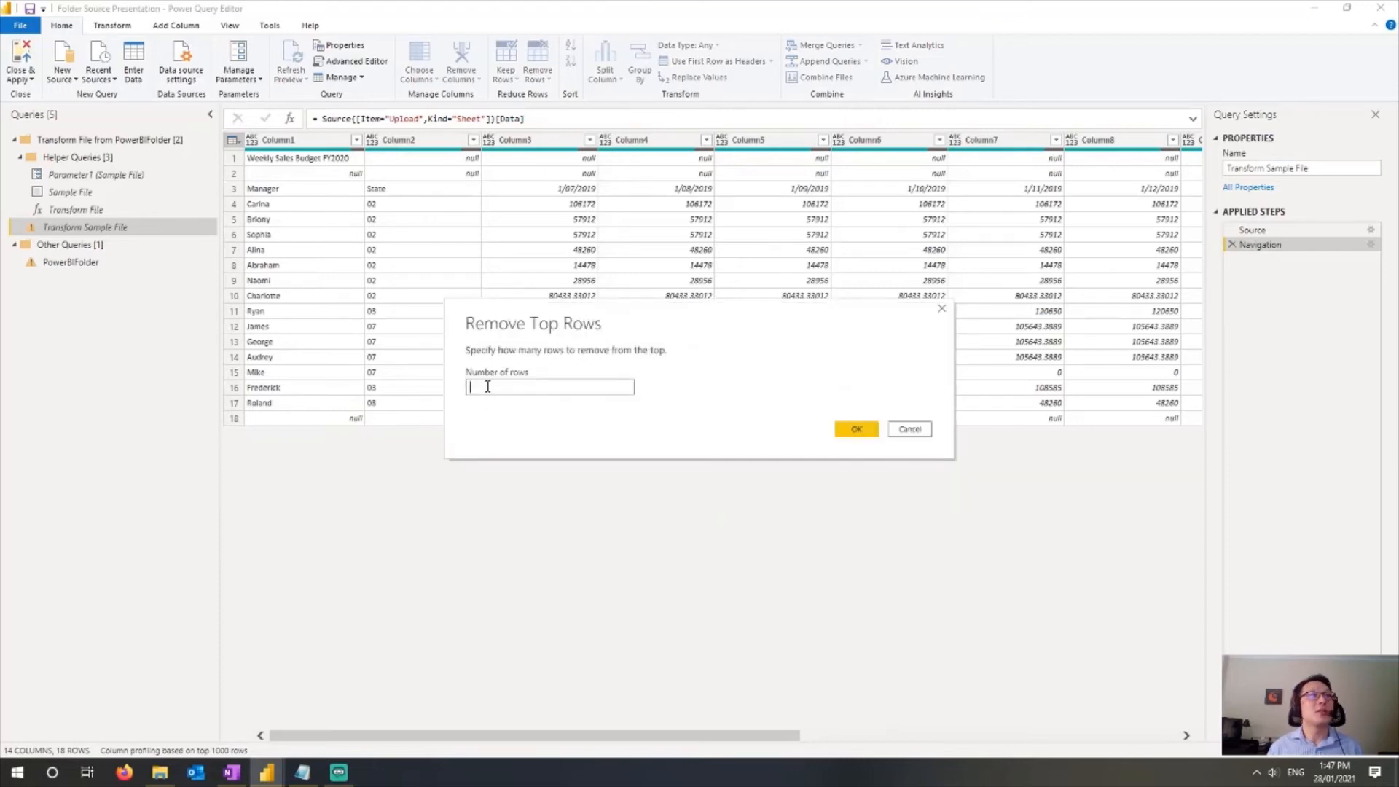
text(2)
click(854, 429)
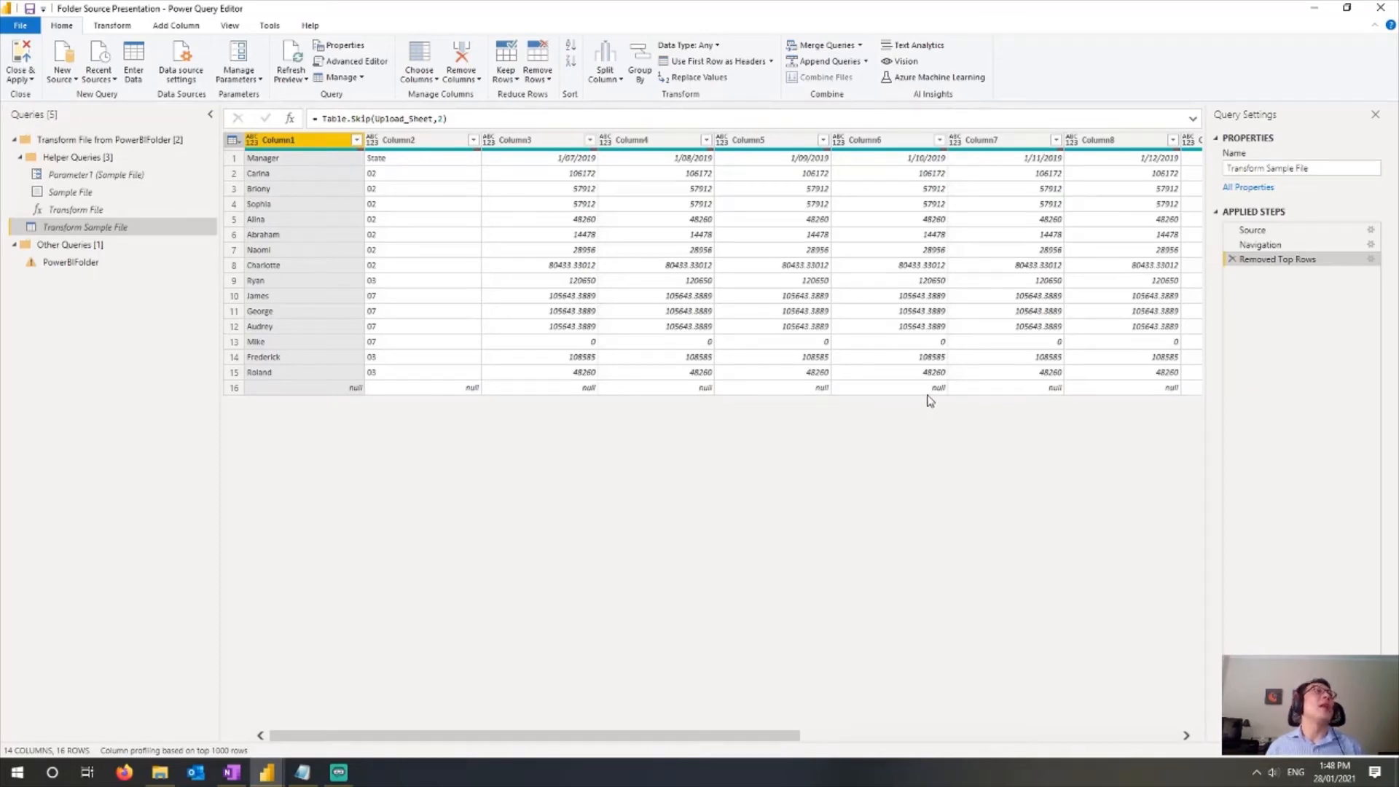
Step: Remove empty rows from Column1 and use the first row as headers
click(356, 140)
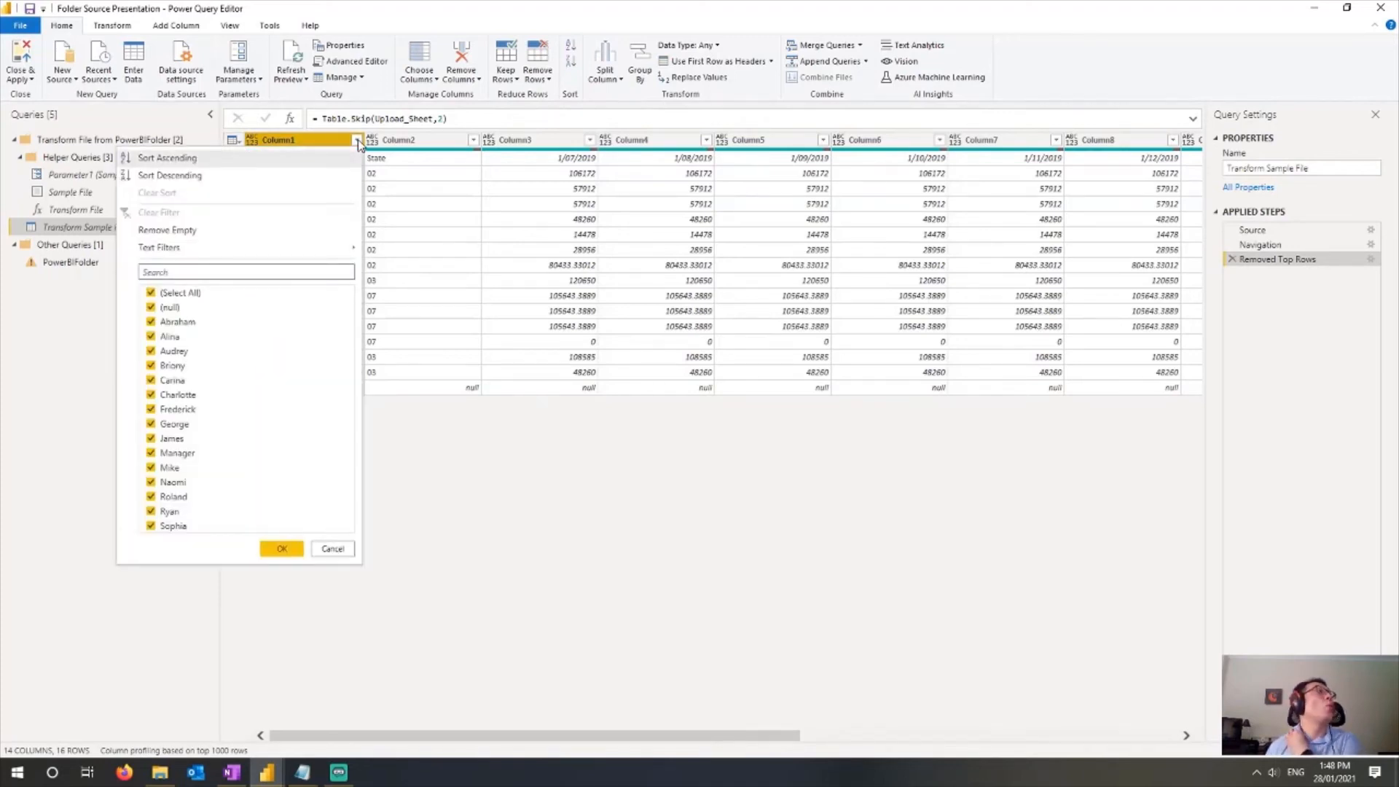
click(242, 230)
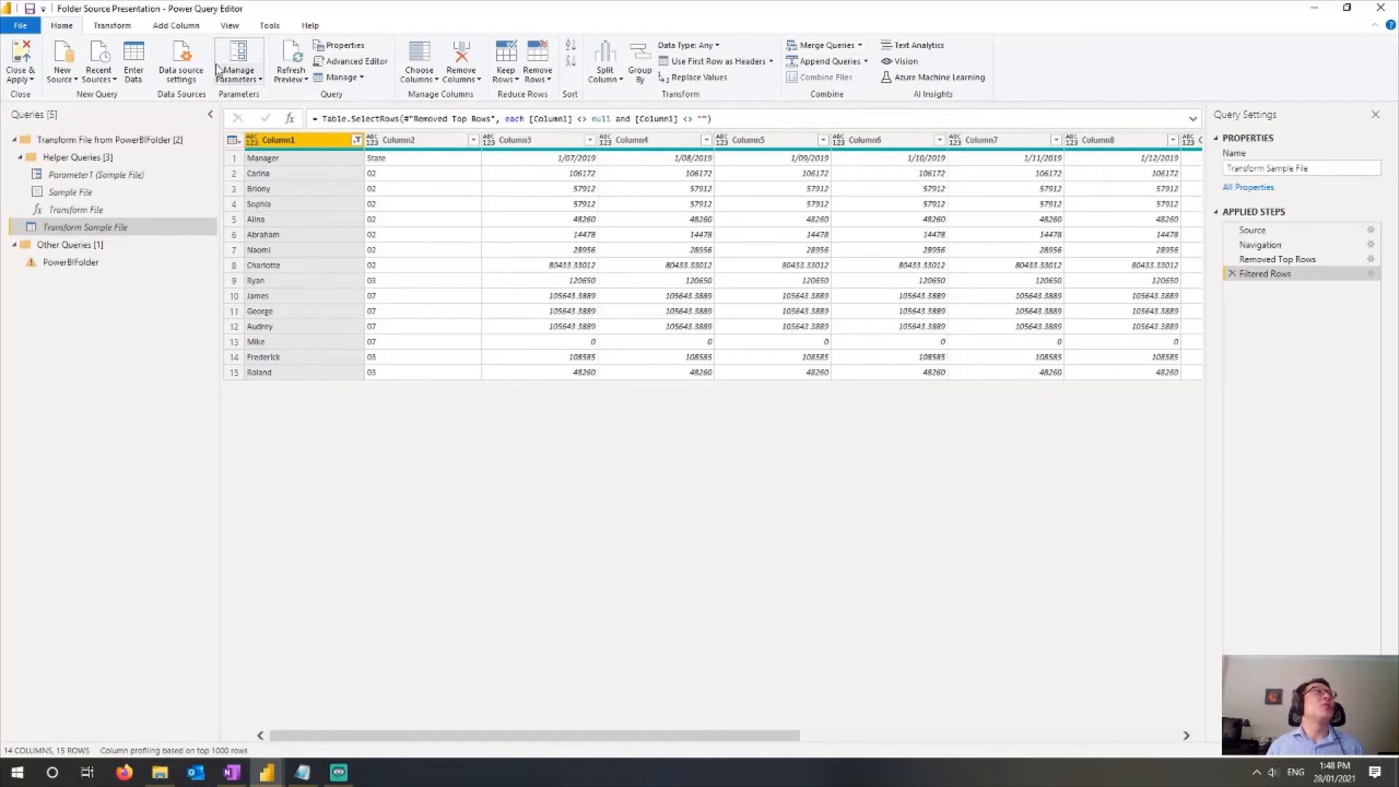
click(116, 27)
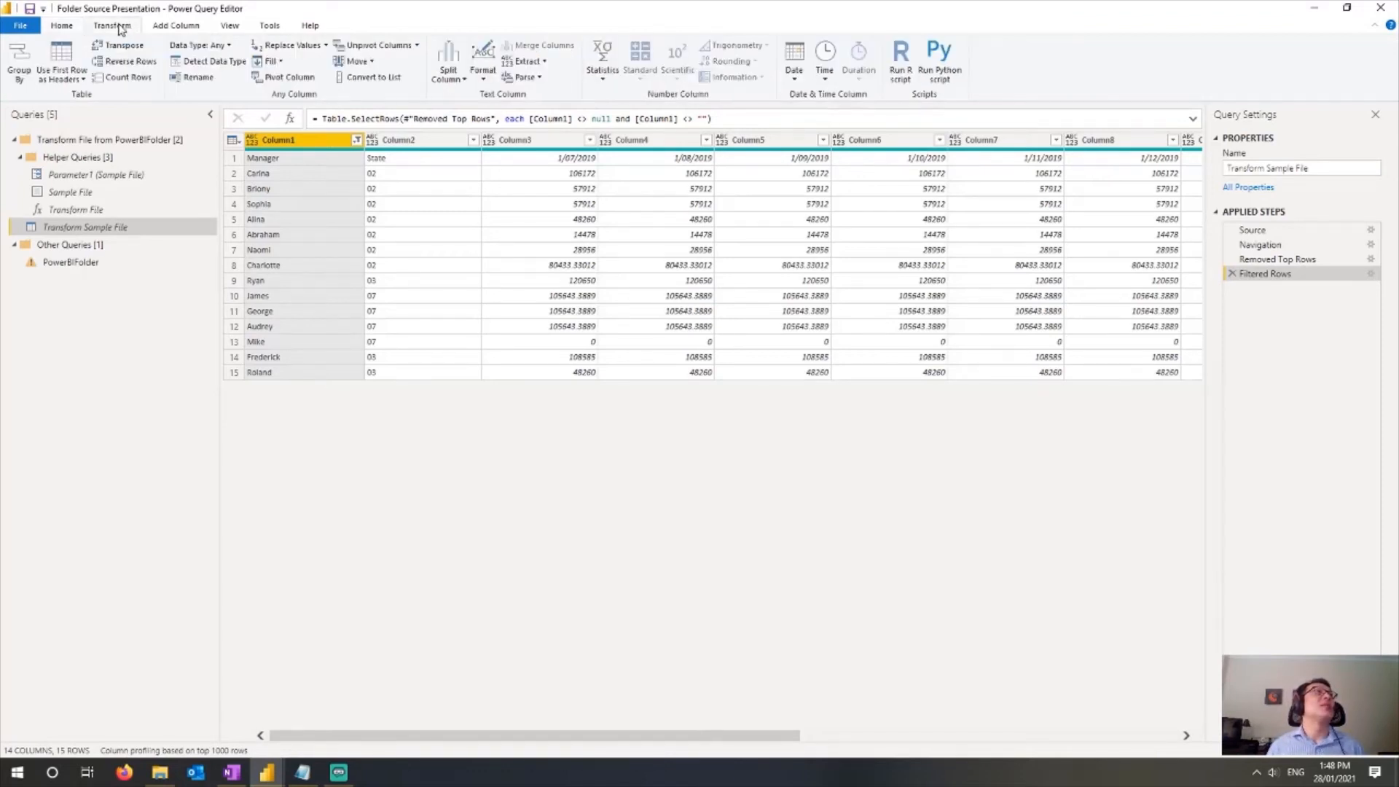
click(69, 58)
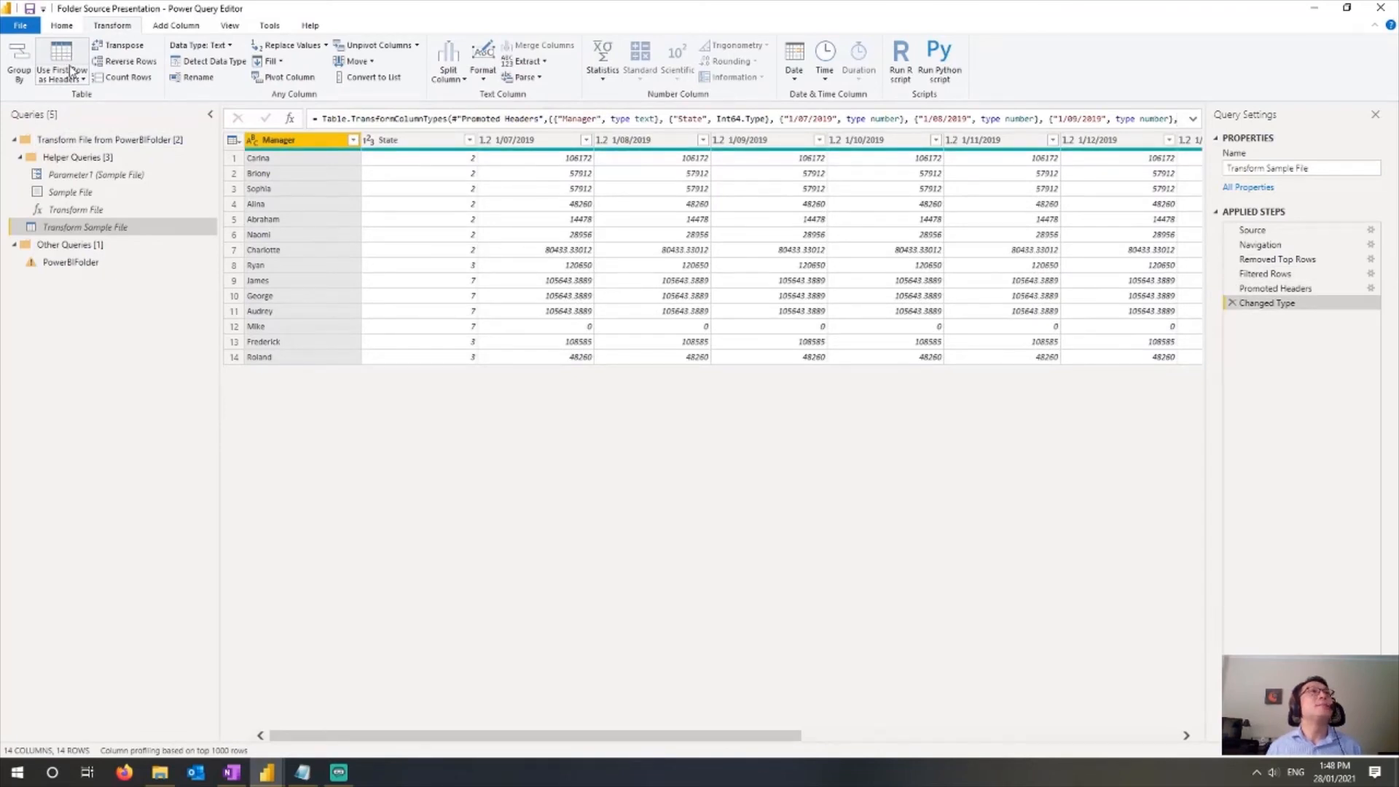
Step: Delete the Changed Type step that follows the promoted headers
click(1285, 289)
click(1285, 304)
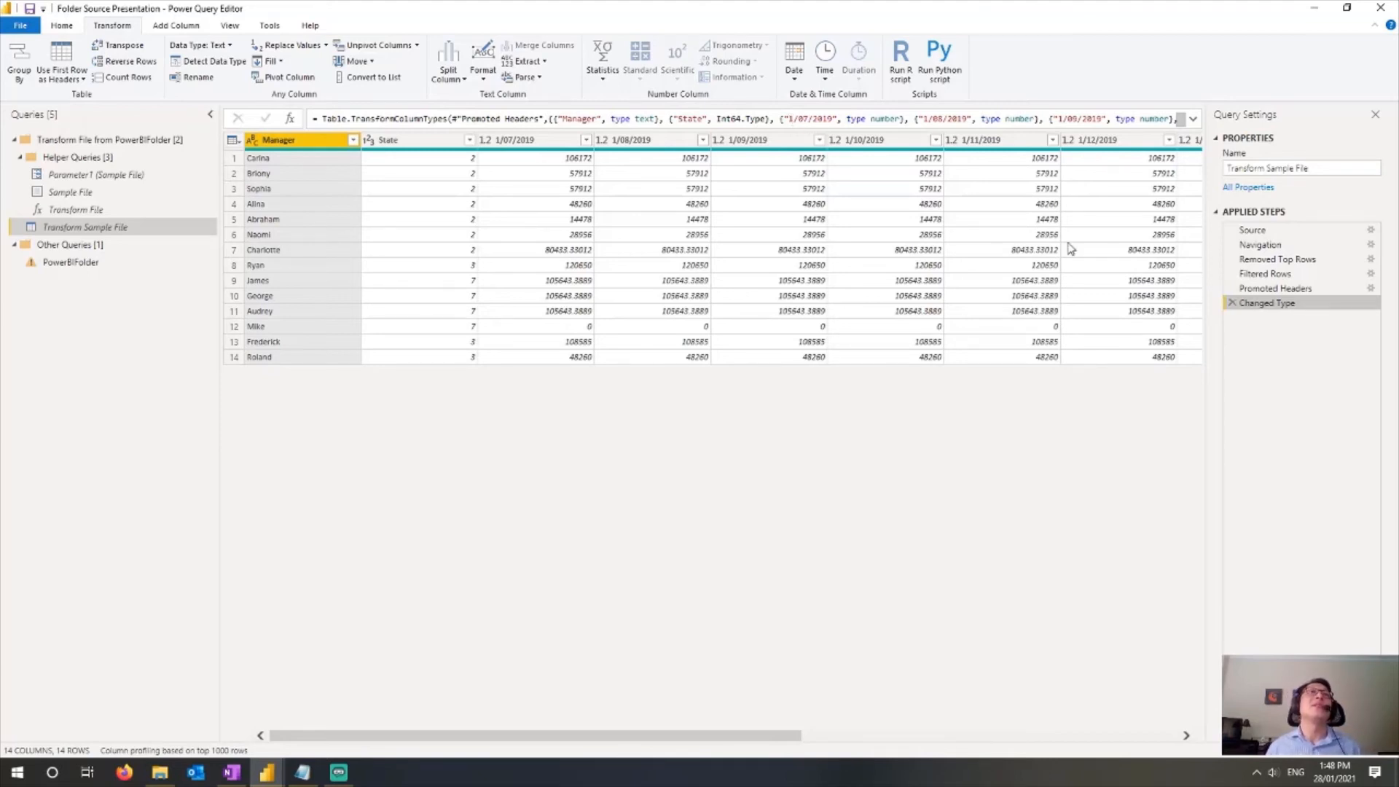
click(1232, 303)
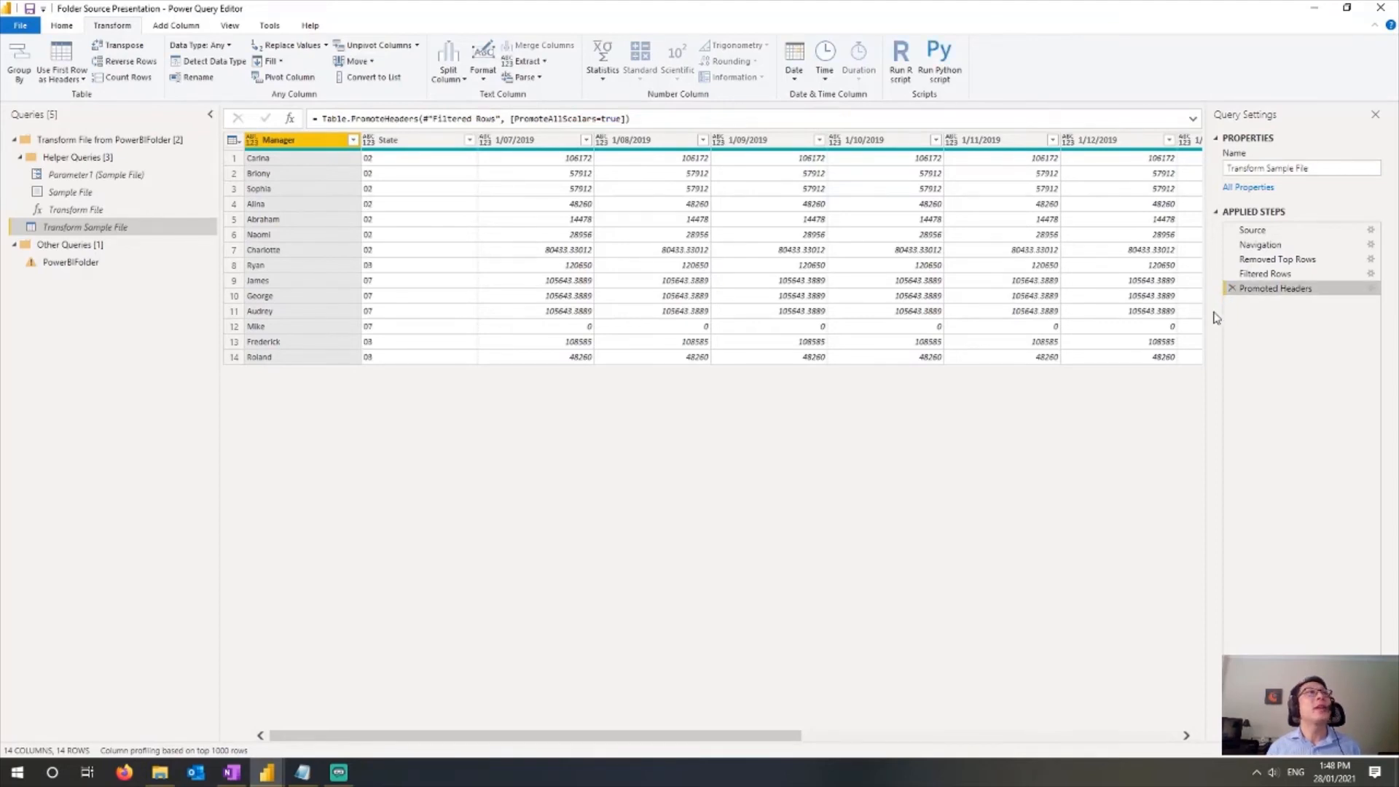
Step: Select the Manager and State columns and unpivot all other columns
ctrl+click(389, 145)
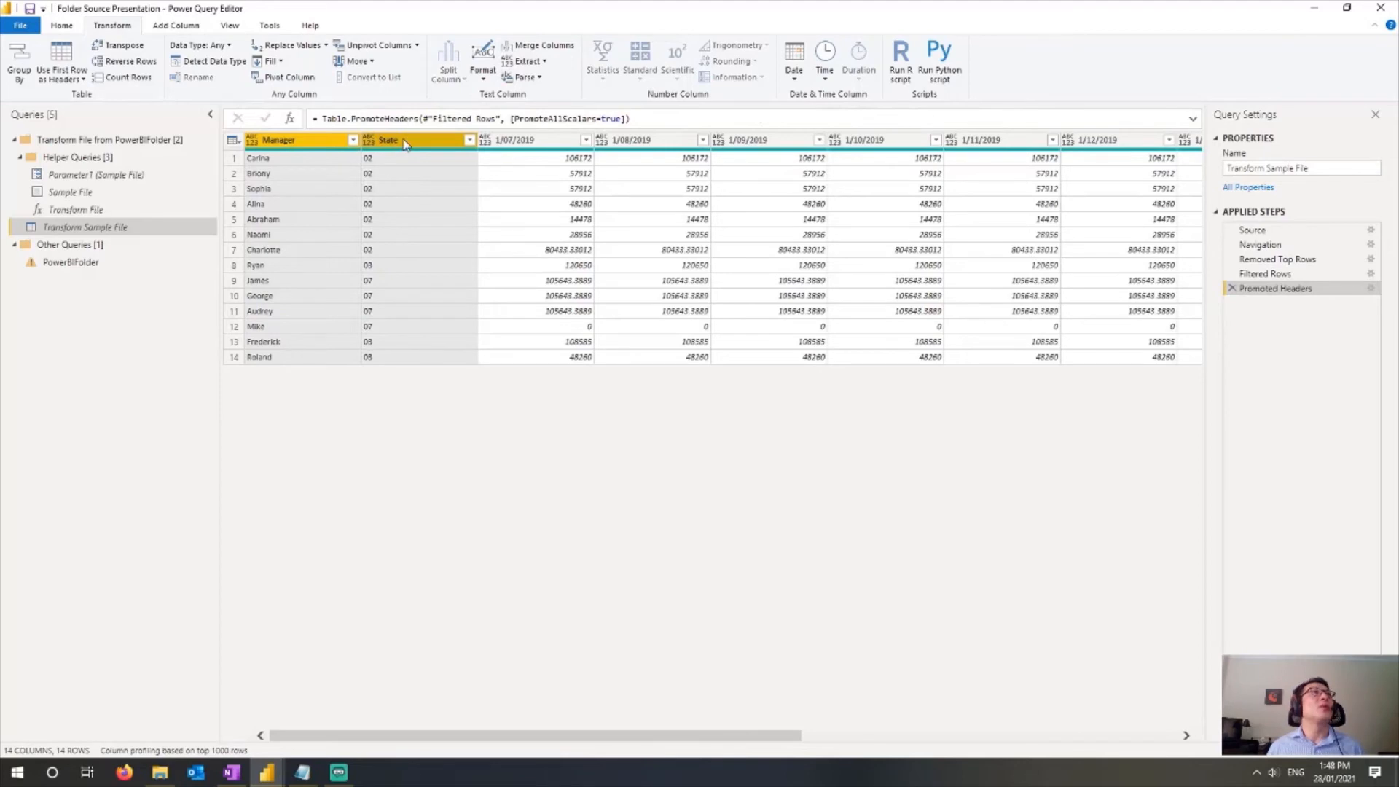
right_click(405, 143)
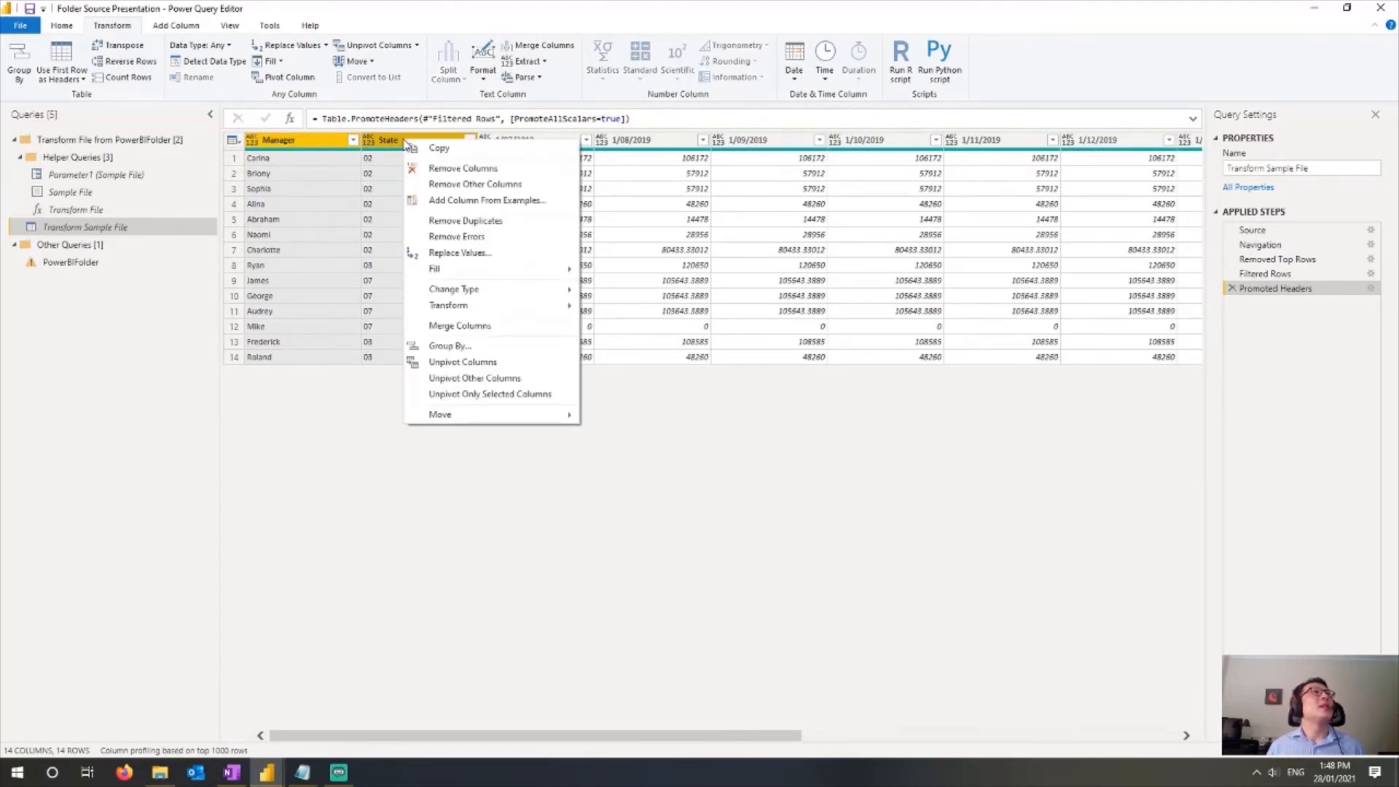
click(475, 378)
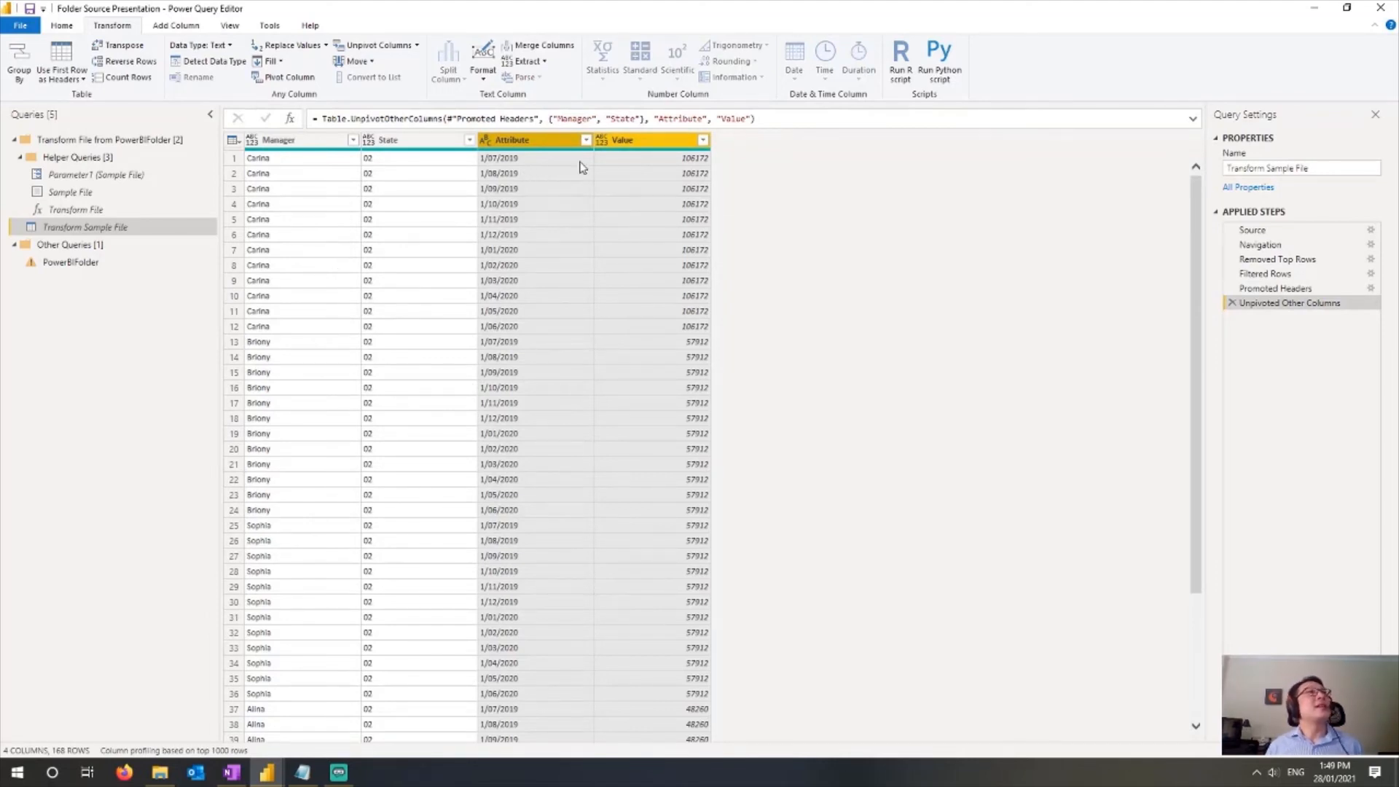
Step: Rename the Attribute column to Date and the Value column to Amount
double_click(522, 142)
text(Date)
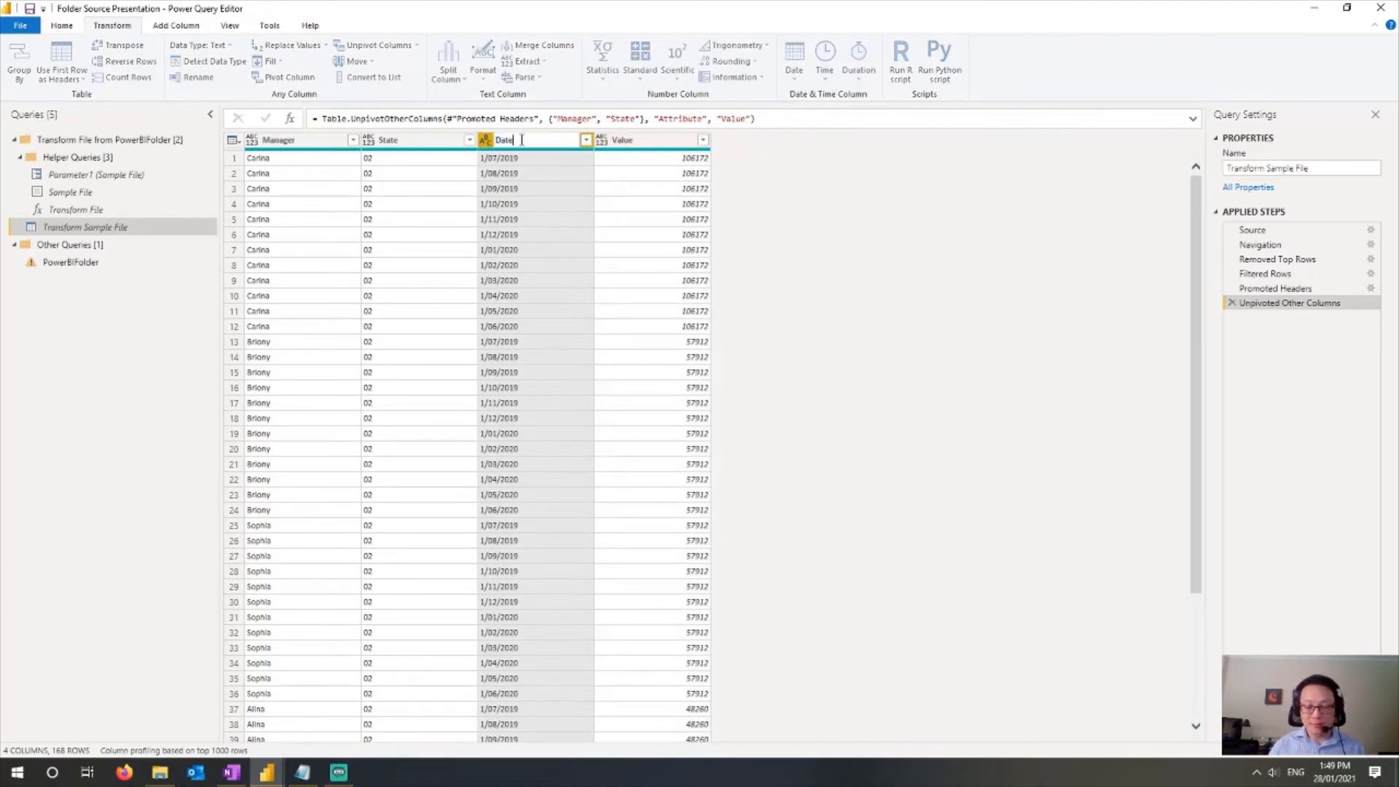
key(Return)
double_click(634, 138)
text(Amount)
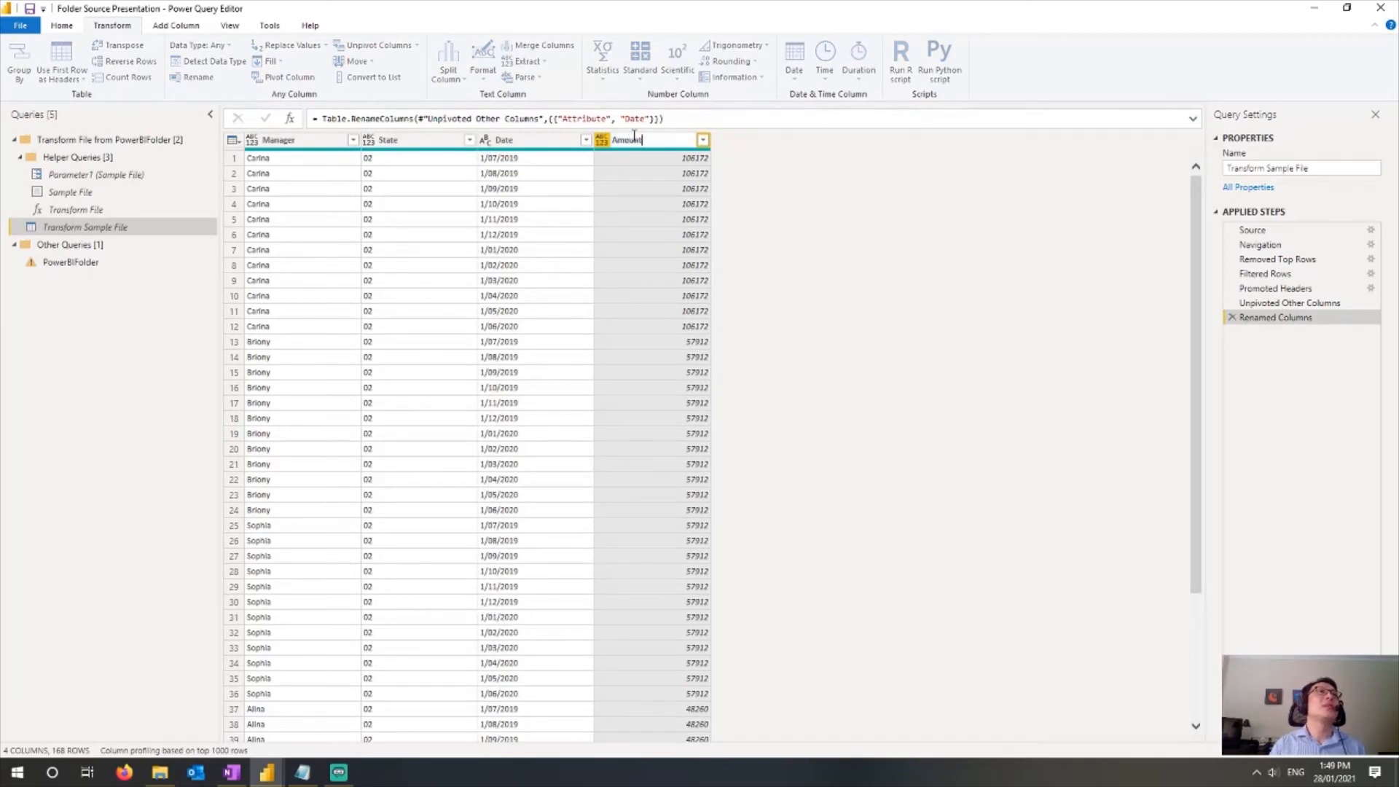
key(Return)
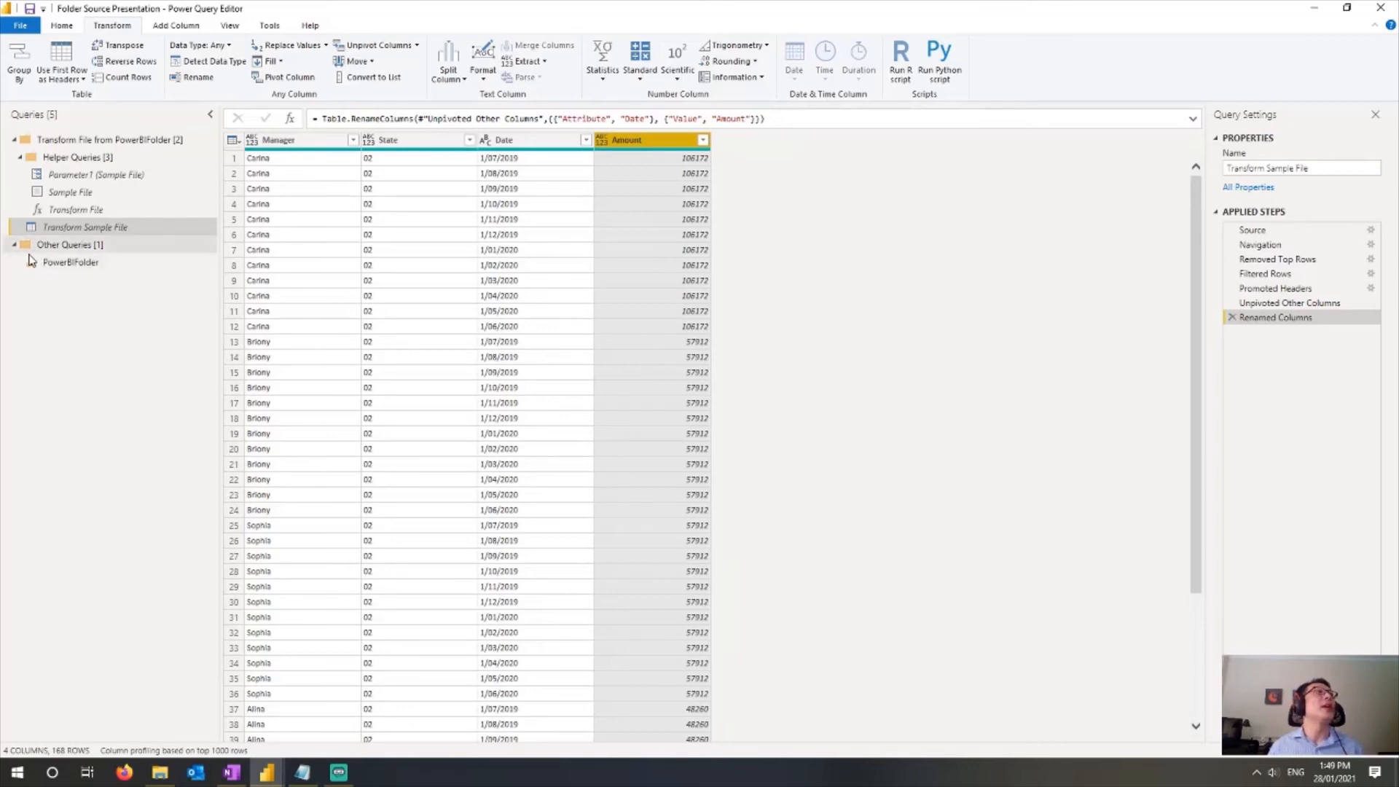
Step: Open the PowerBIFolder query and delete its final Changed Type step
click(71, 262)
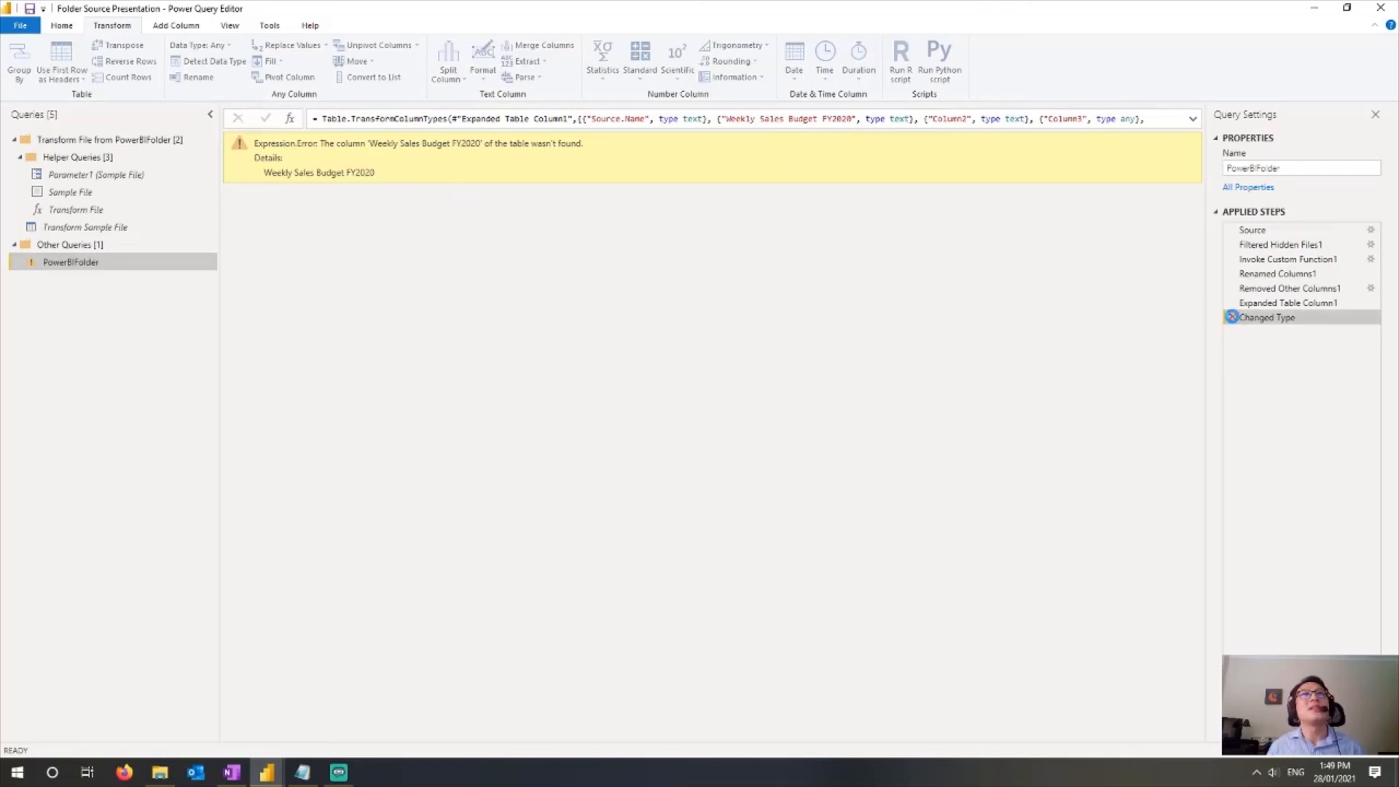
click(1232, 317)
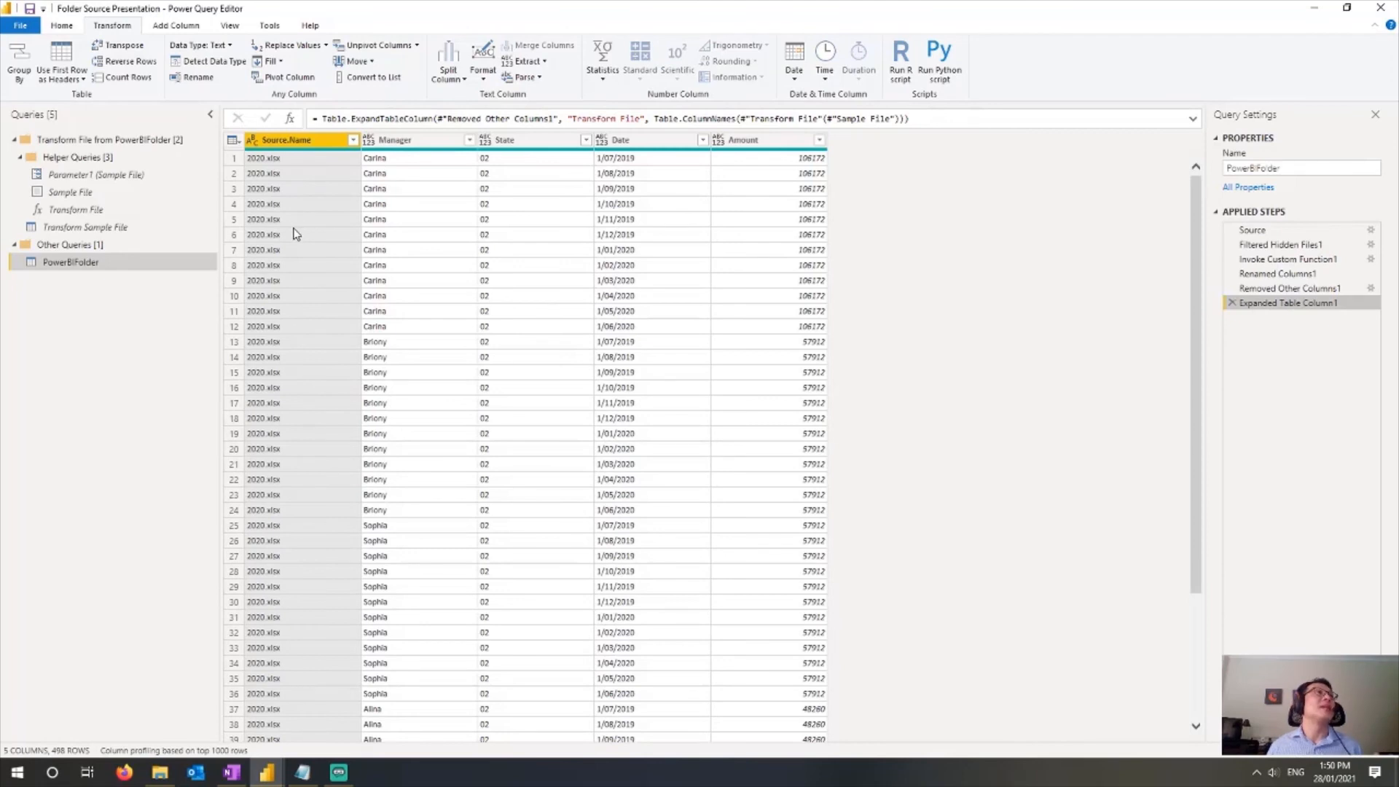
scroll(295, 233, down, 20)
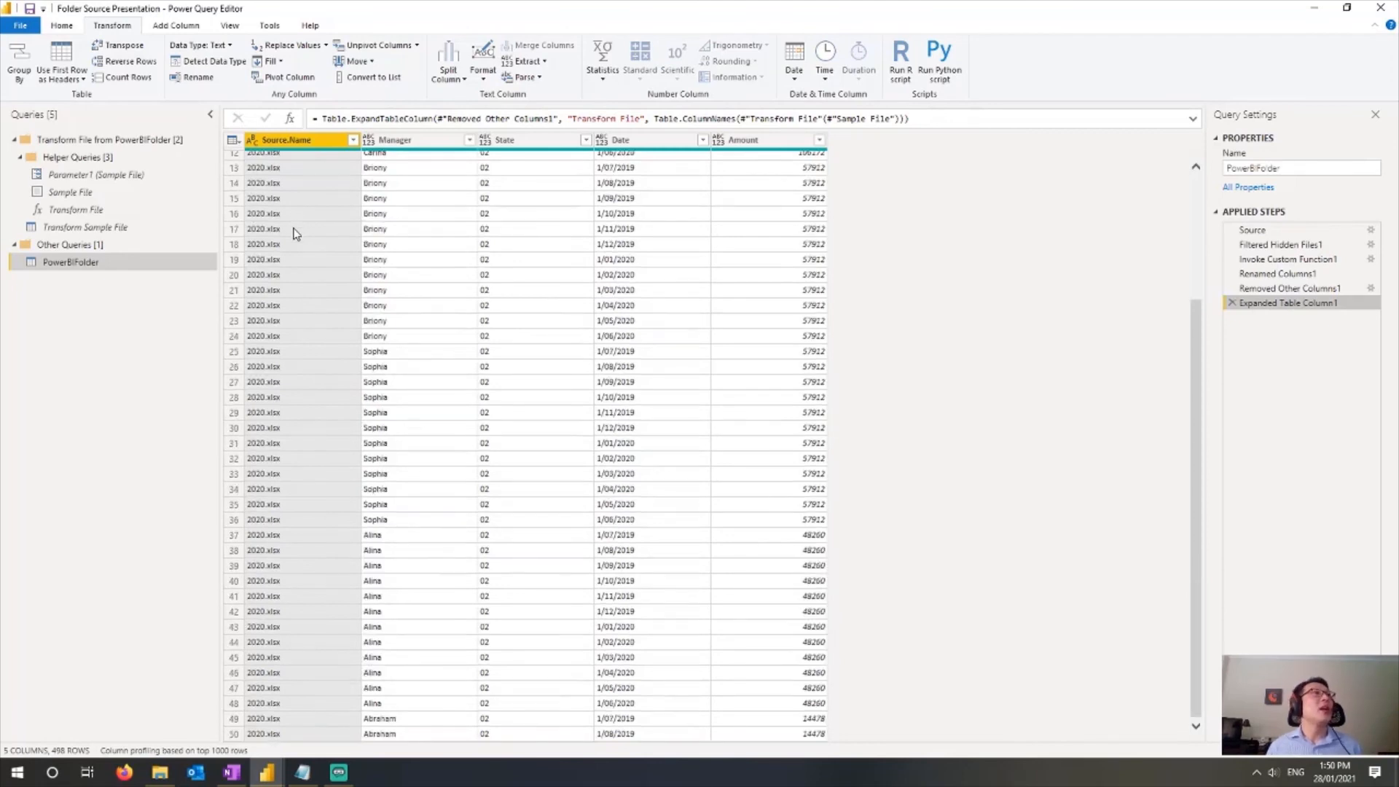
Step: Set the Date column's data type to Date and the Amount column's data type to Decimal Number
scroll(299, 238, down, 20)
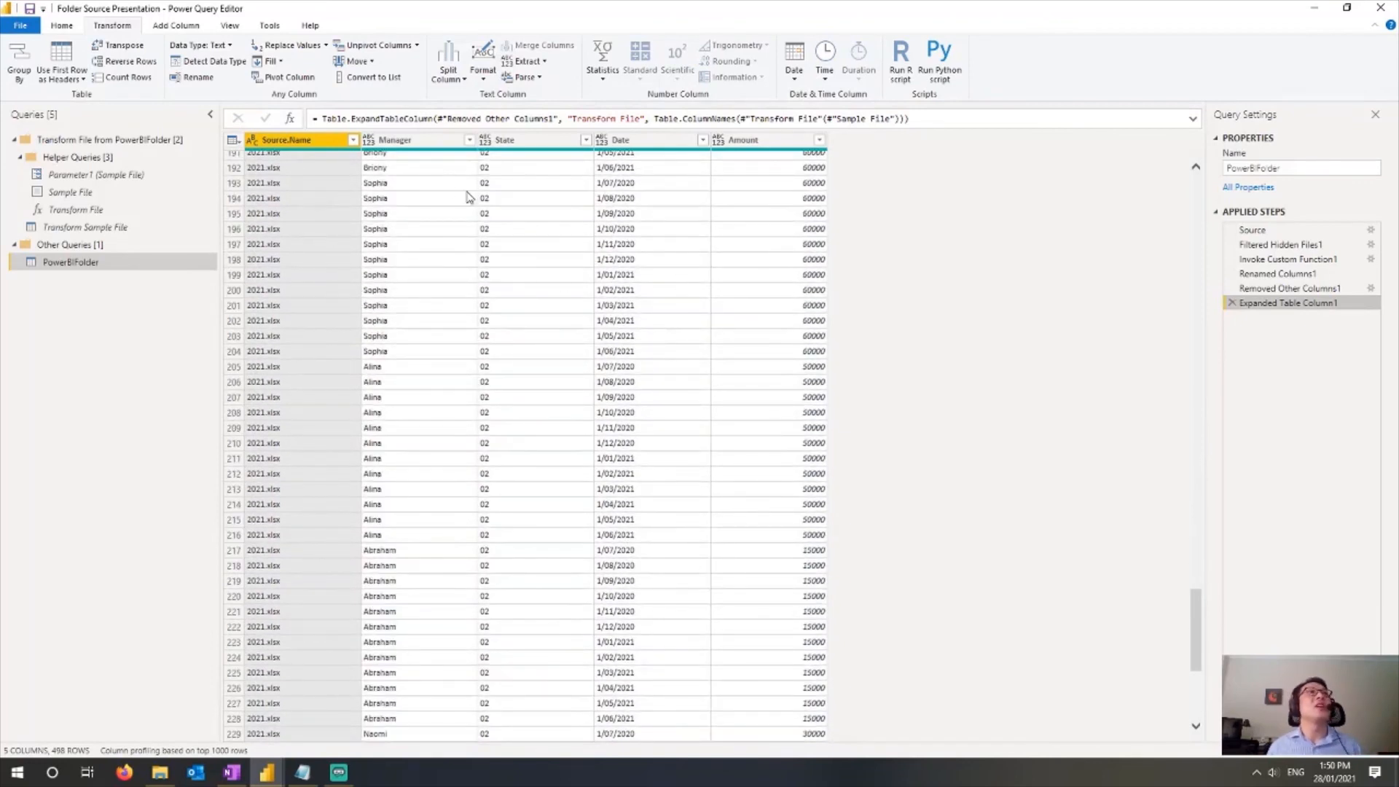
click(602, 139)
click(631, 241)
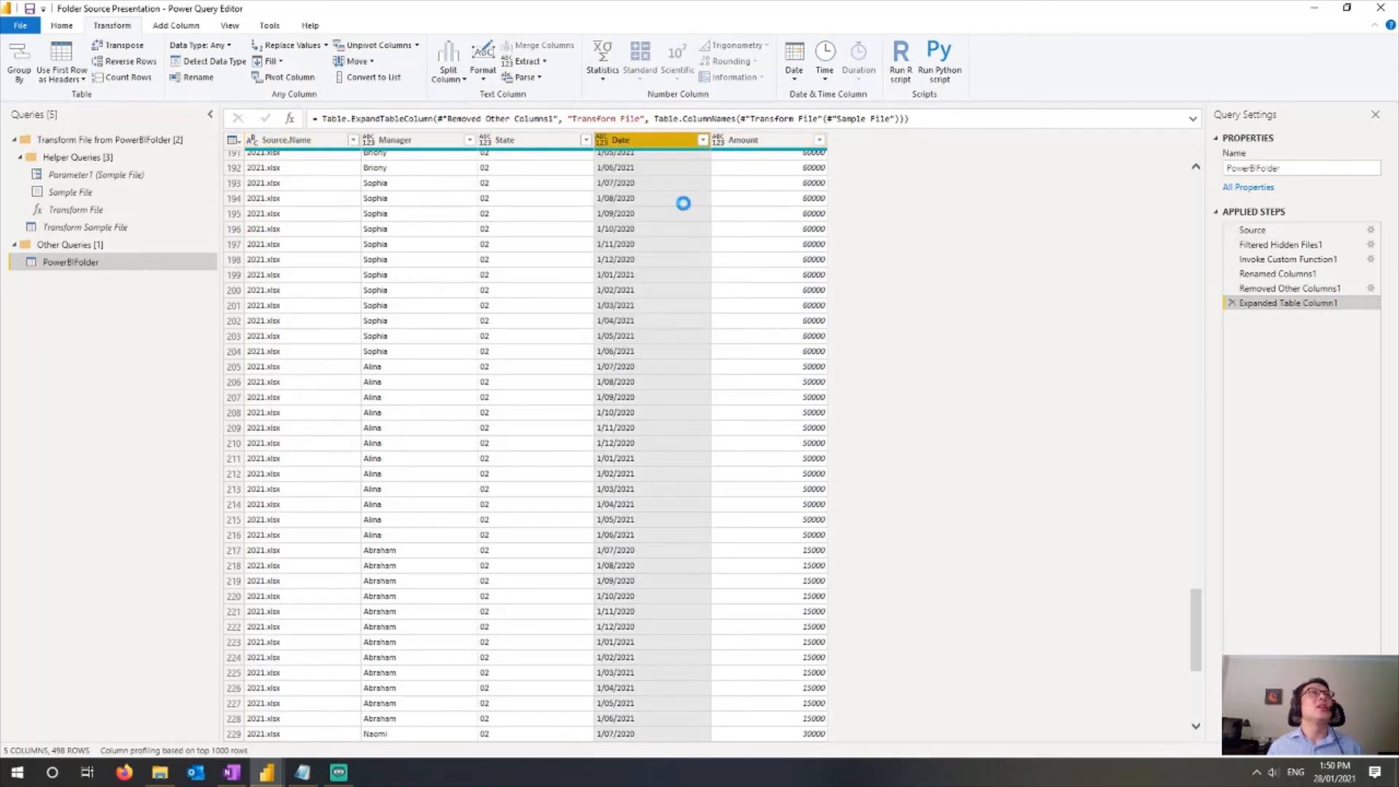
click(718, 139)
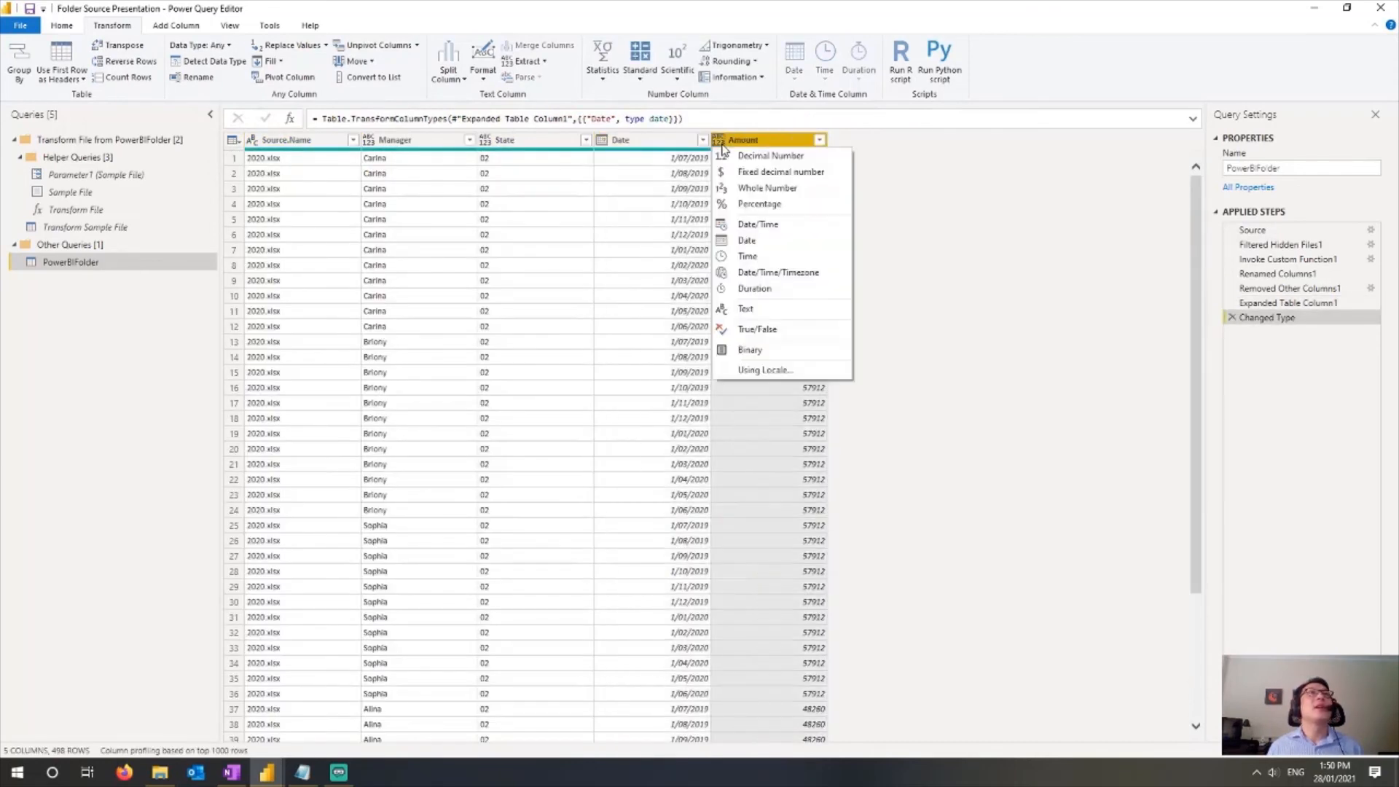
click(769, 156)
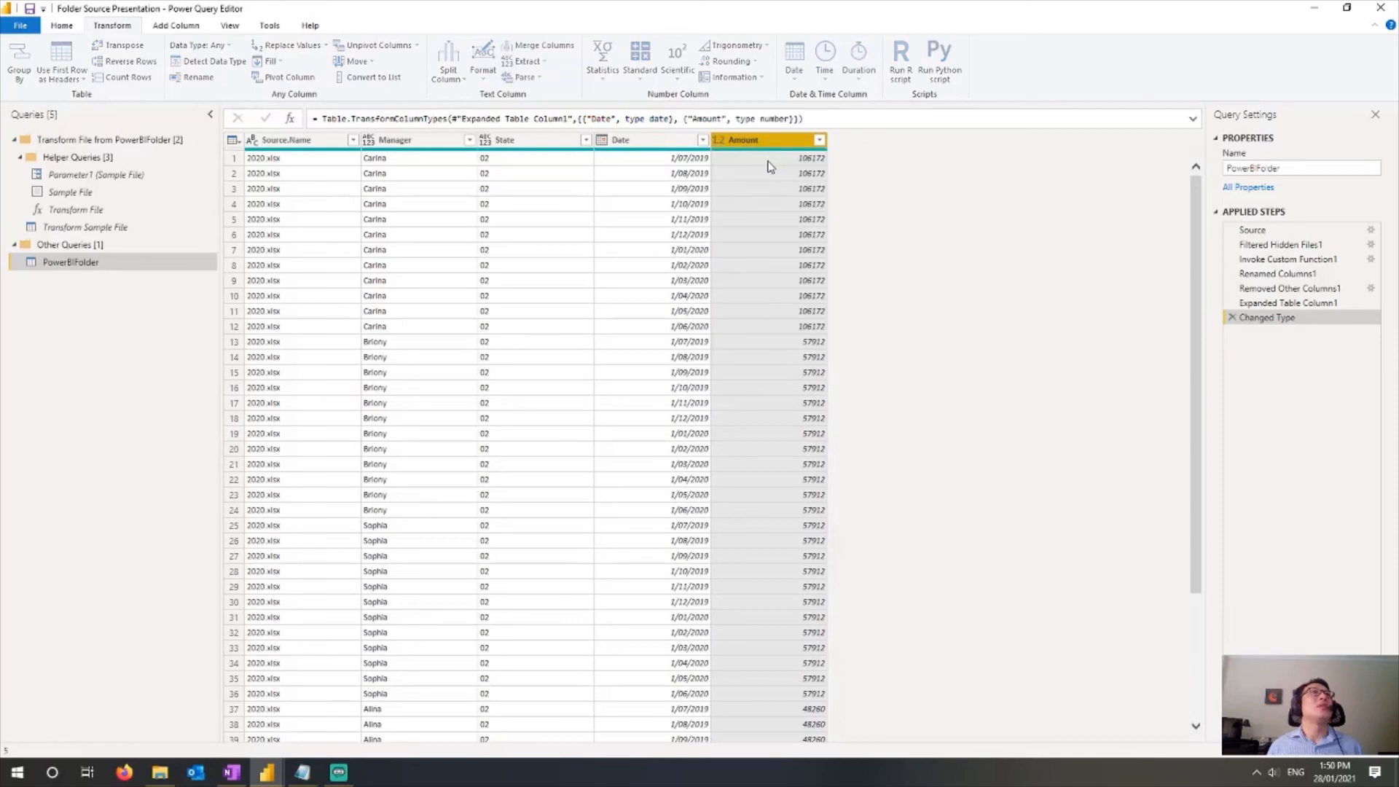
Step: Set the State and Manager columns' data type to Text, then close and apply the query
click(486, 140)
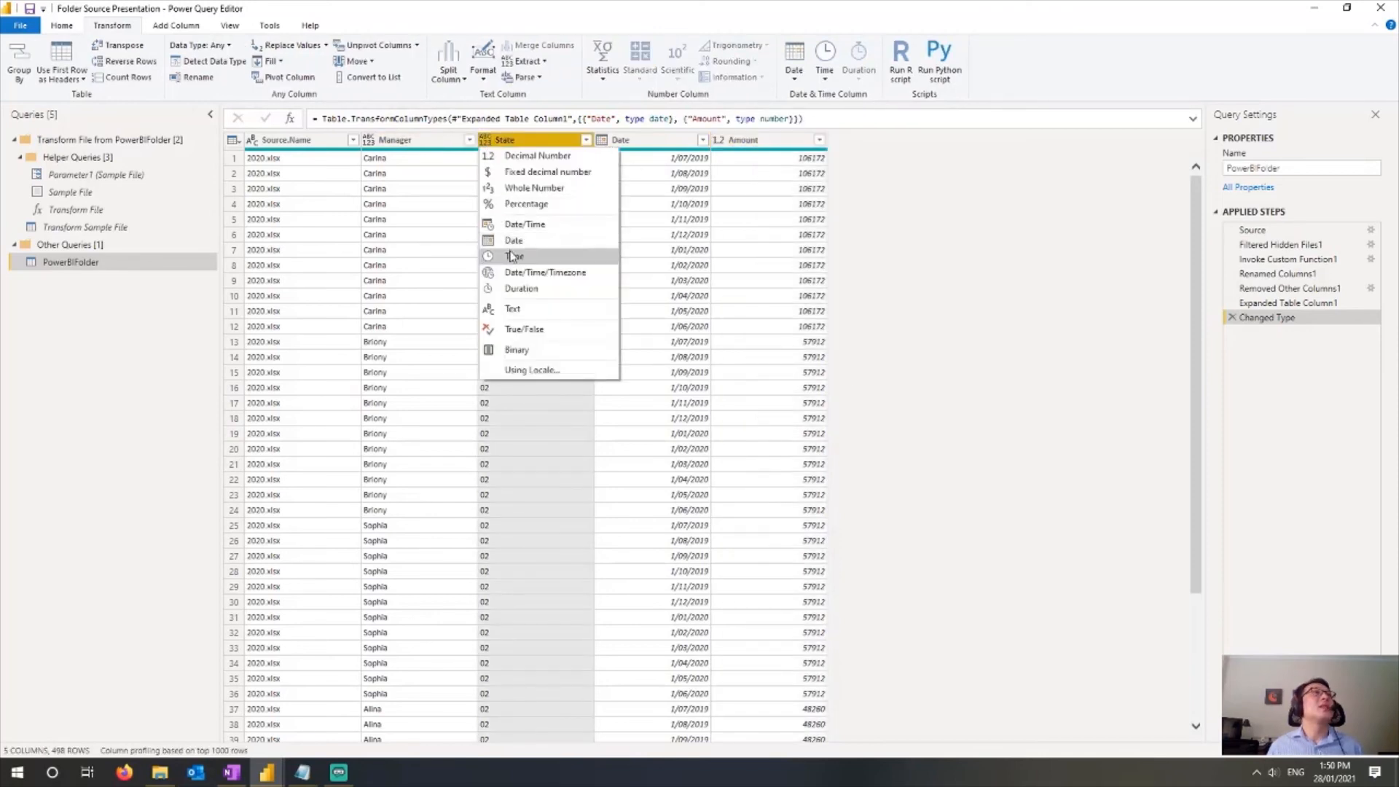
click(514, 309)
click(368, 144)
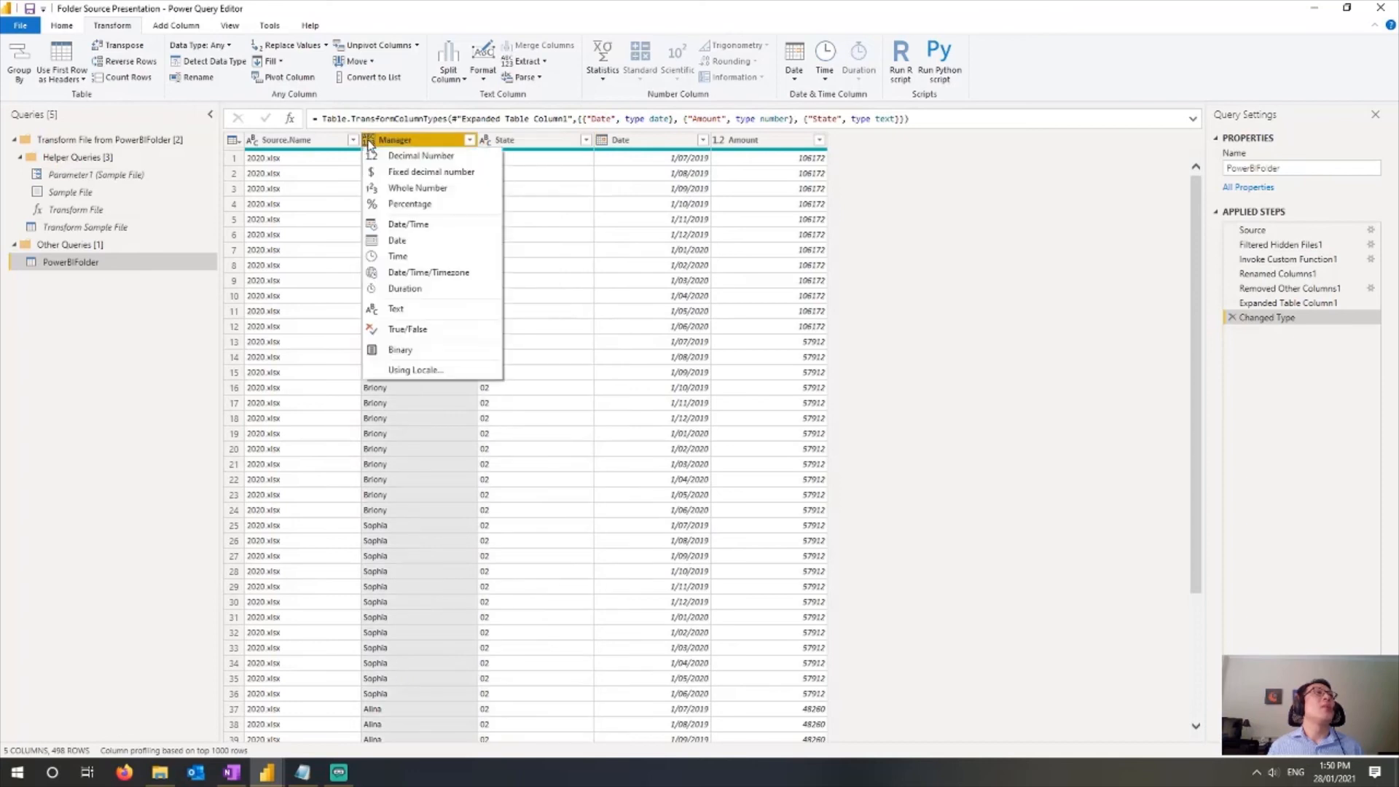
click(382, 310)
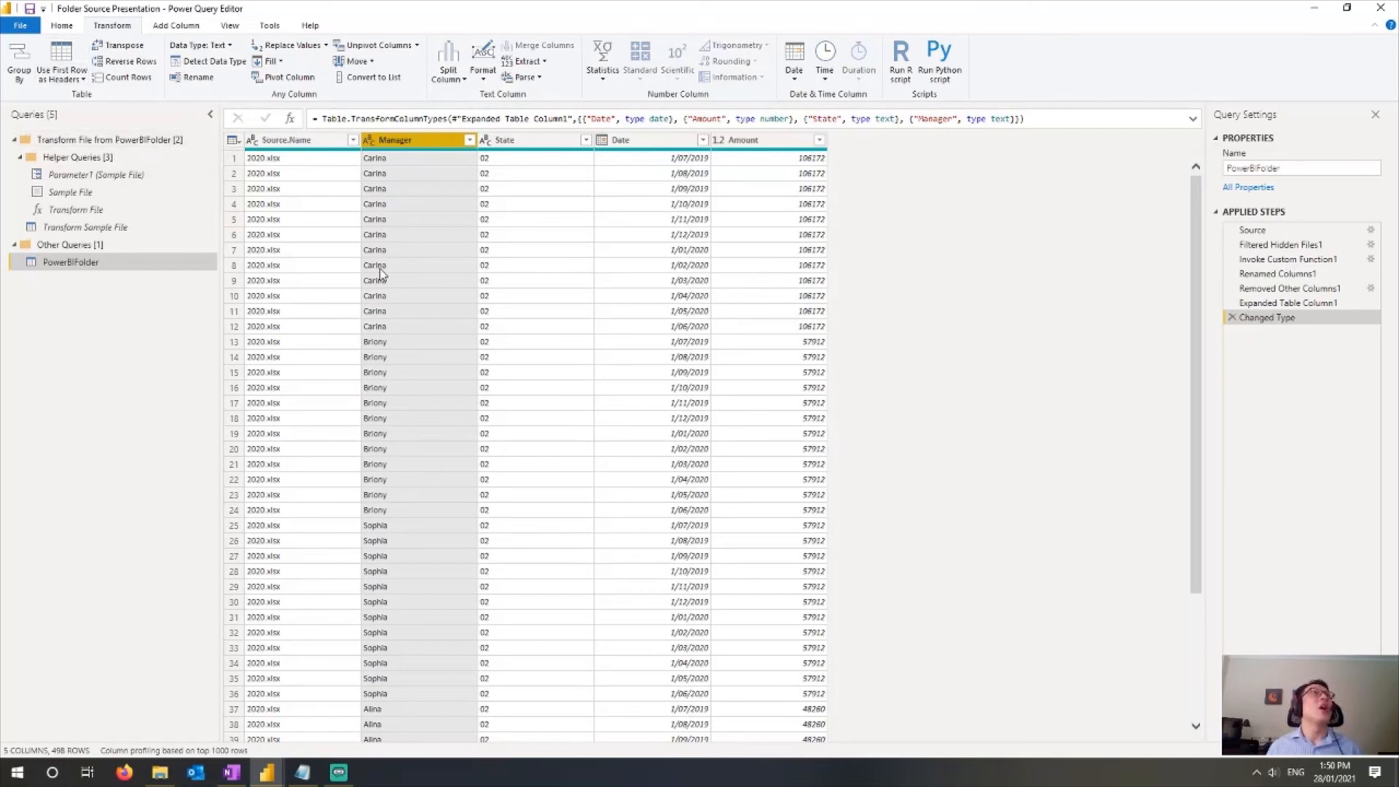
click(65, 29)
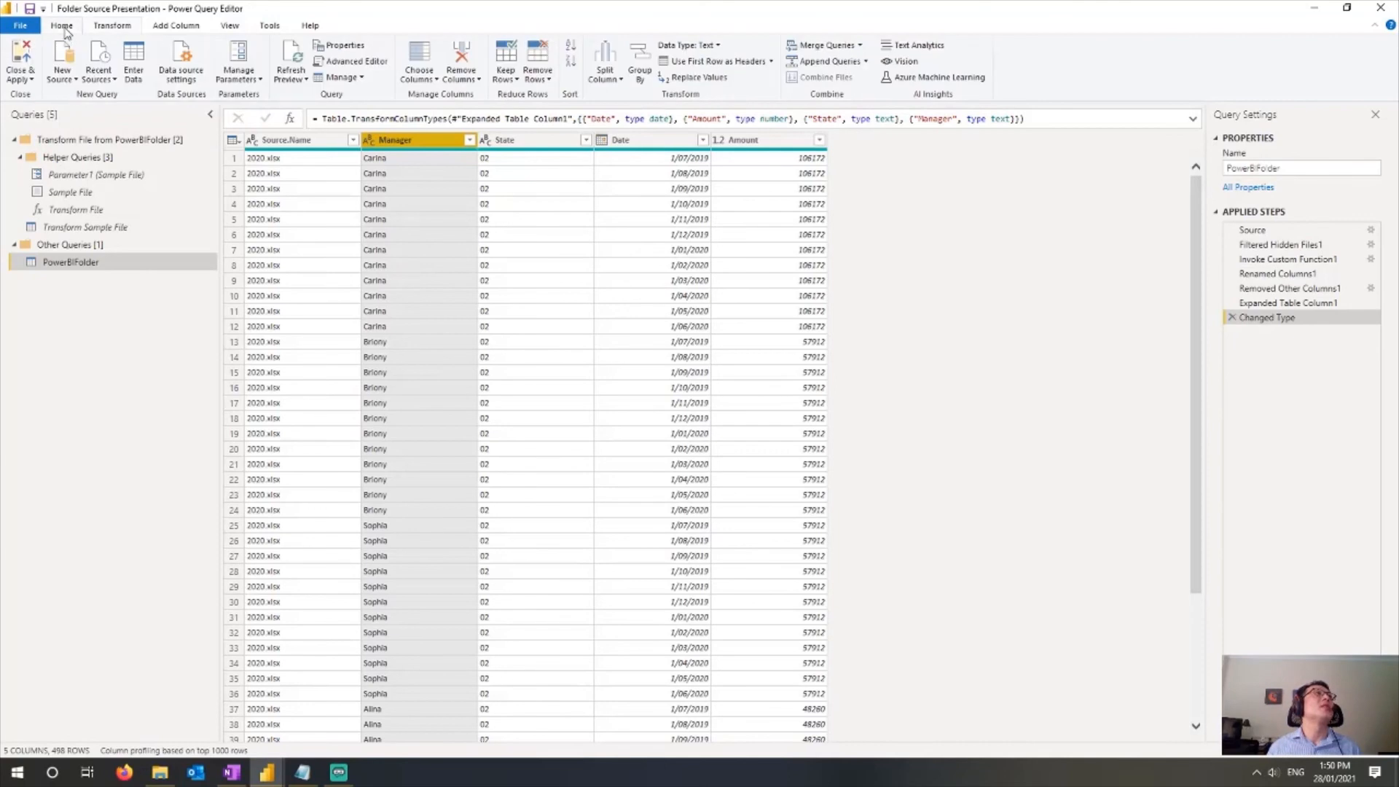
click(24, 58)
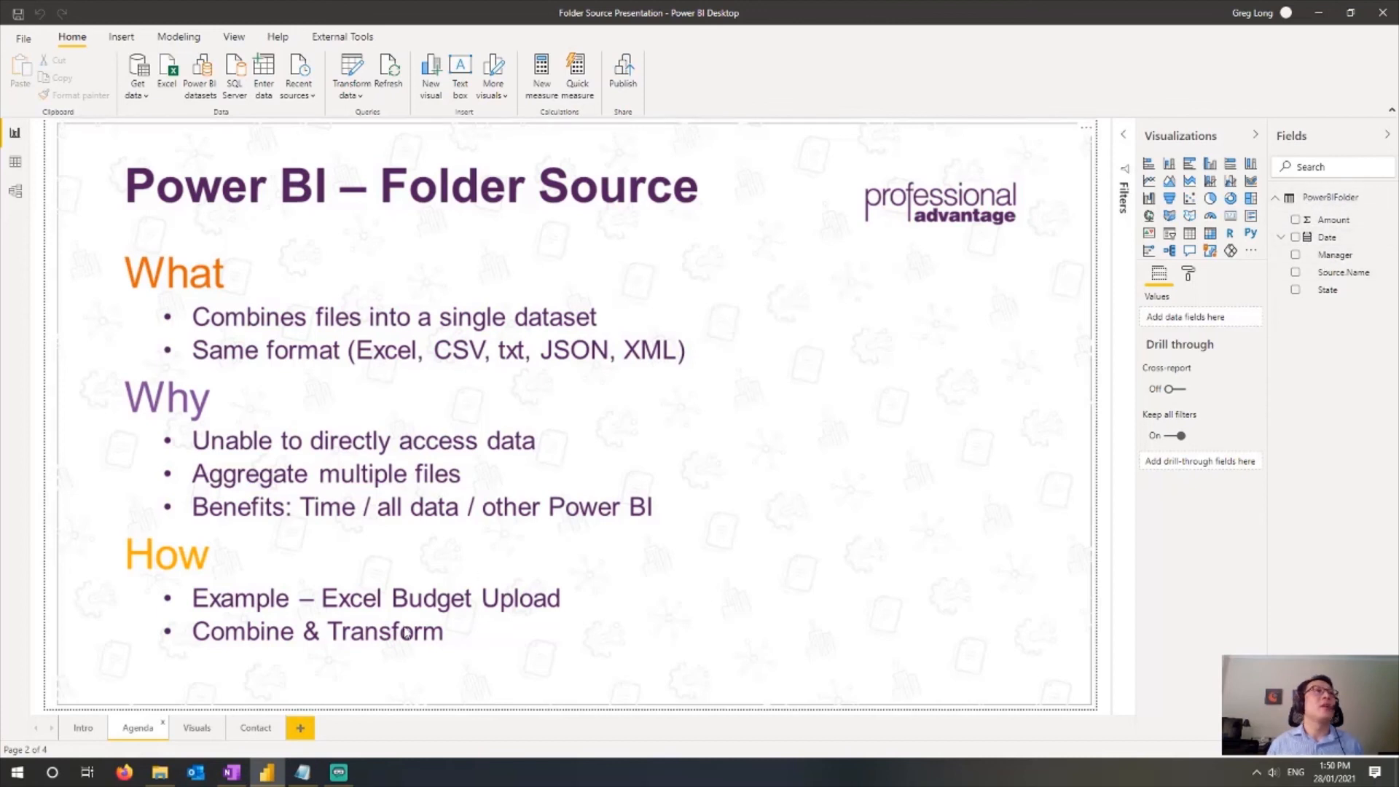
Step: On the Visuals page, add a clustered column chart of Amount by Date, using plain Date instead of the date hierarchy, and enlarge it
click(197, 728)
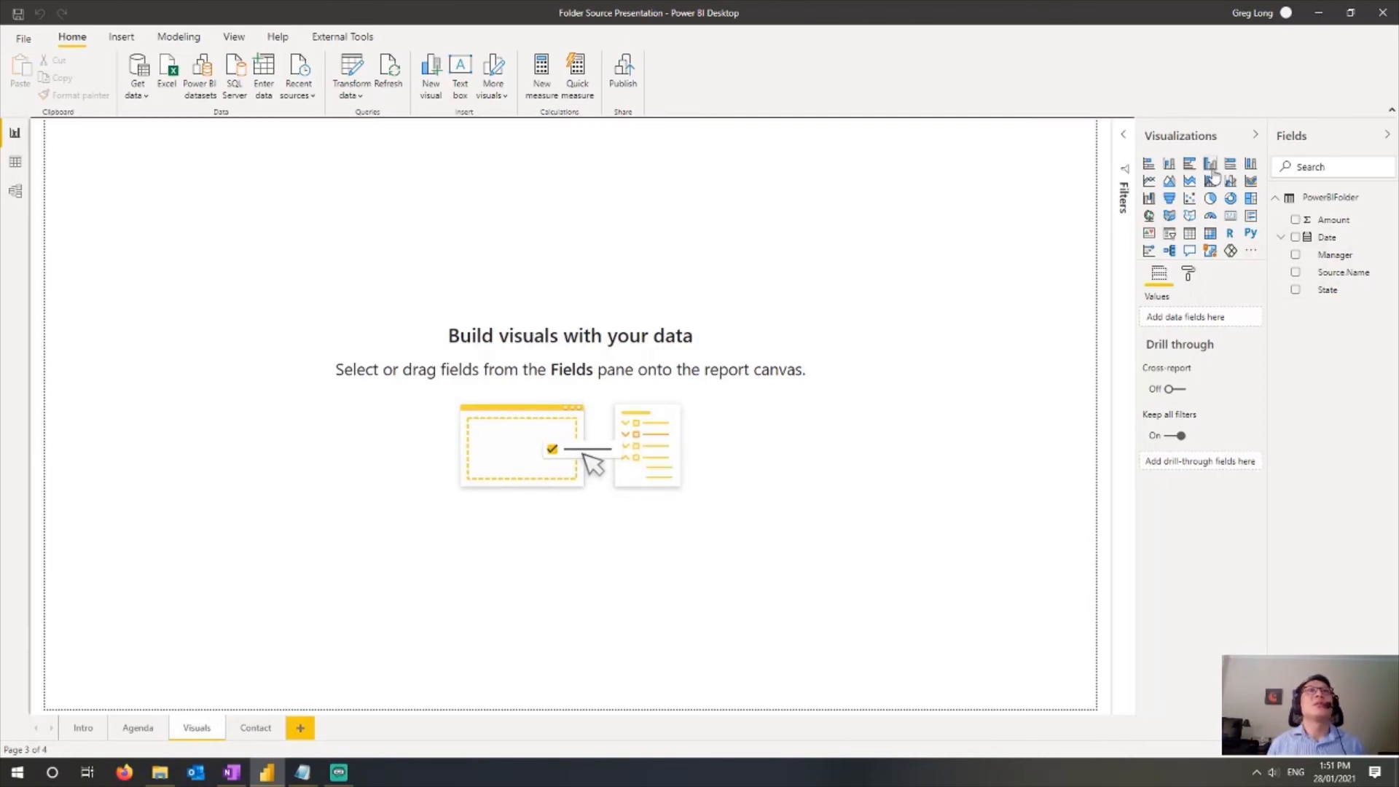
click(1169, 165)
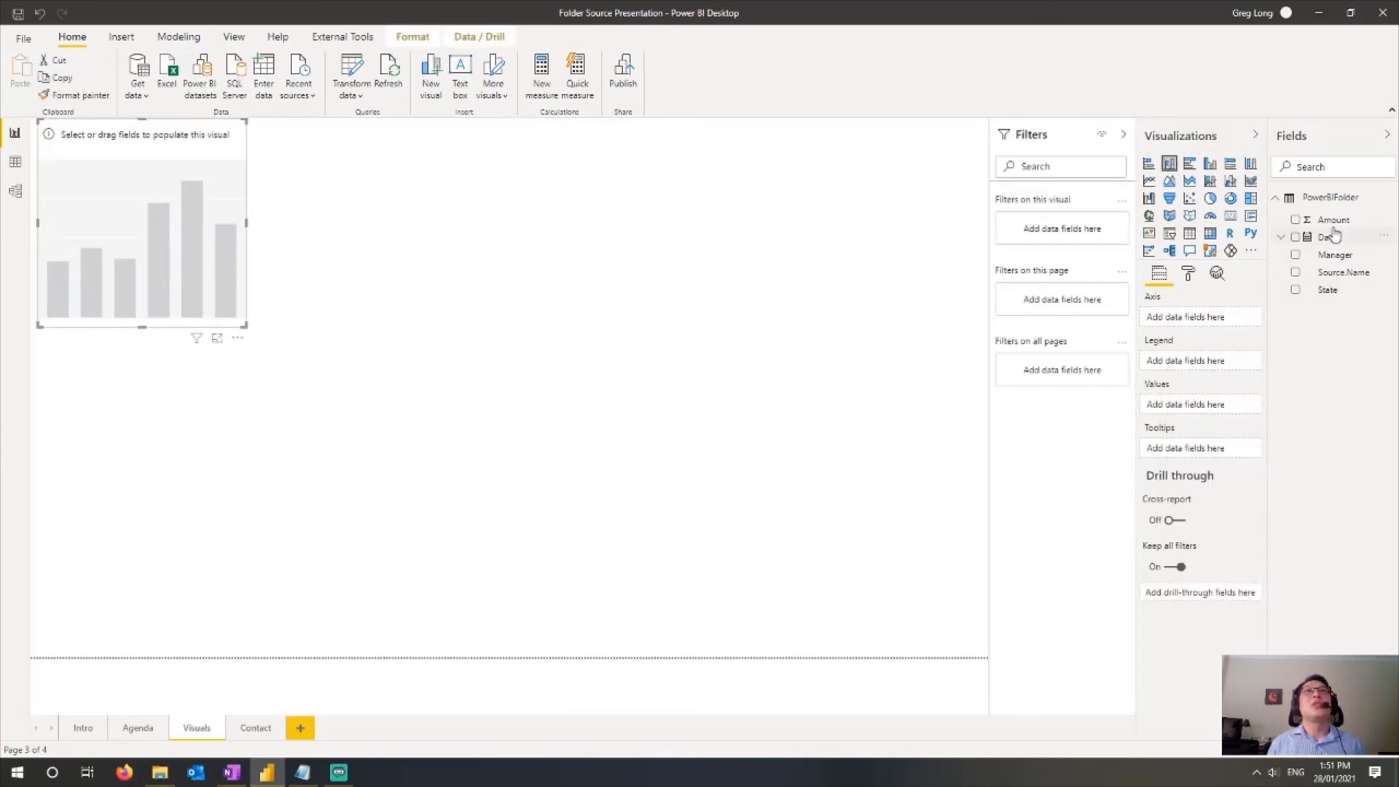
drag(1328, 239, 1243, 321)
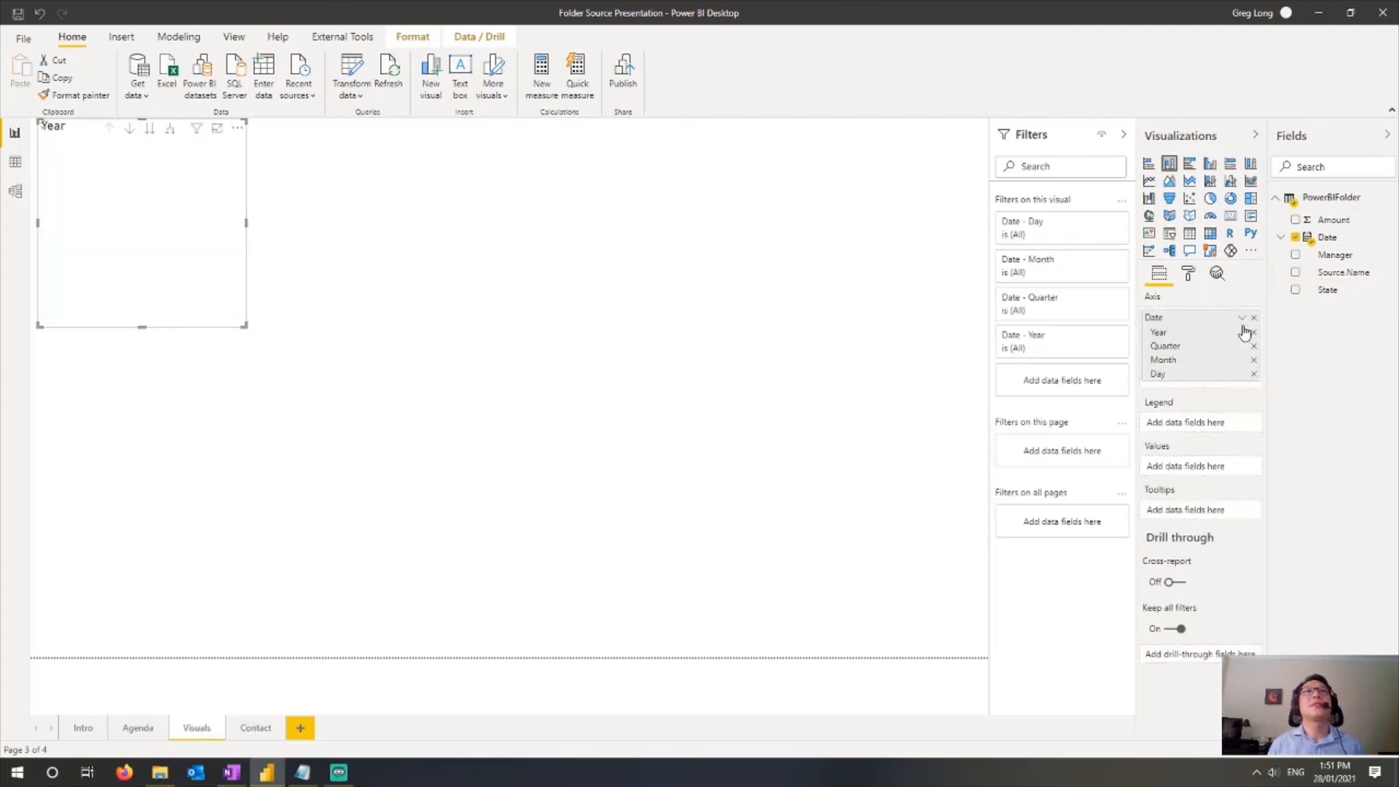
click(1242, 318)
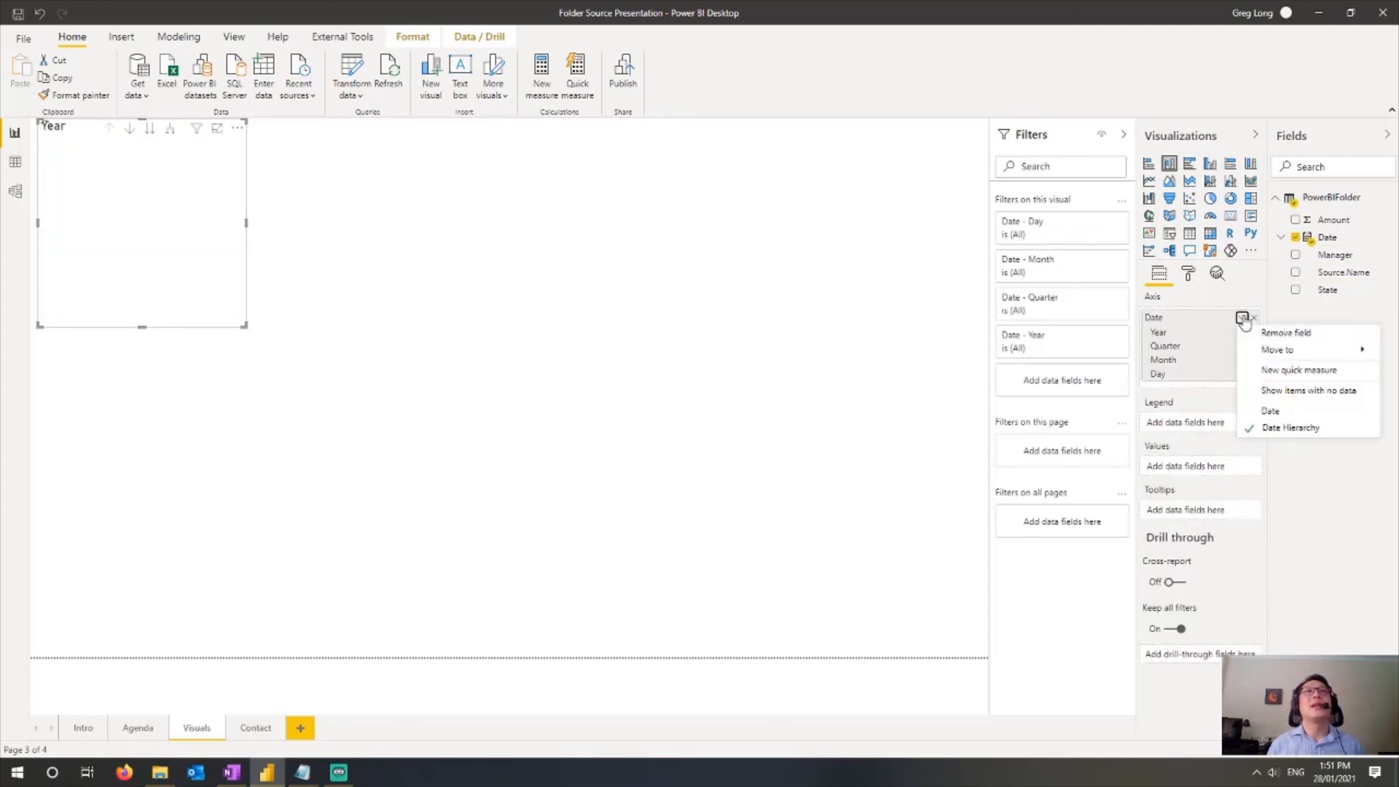
click(1290, 427)
drag(1328, 232, 1212, 419)
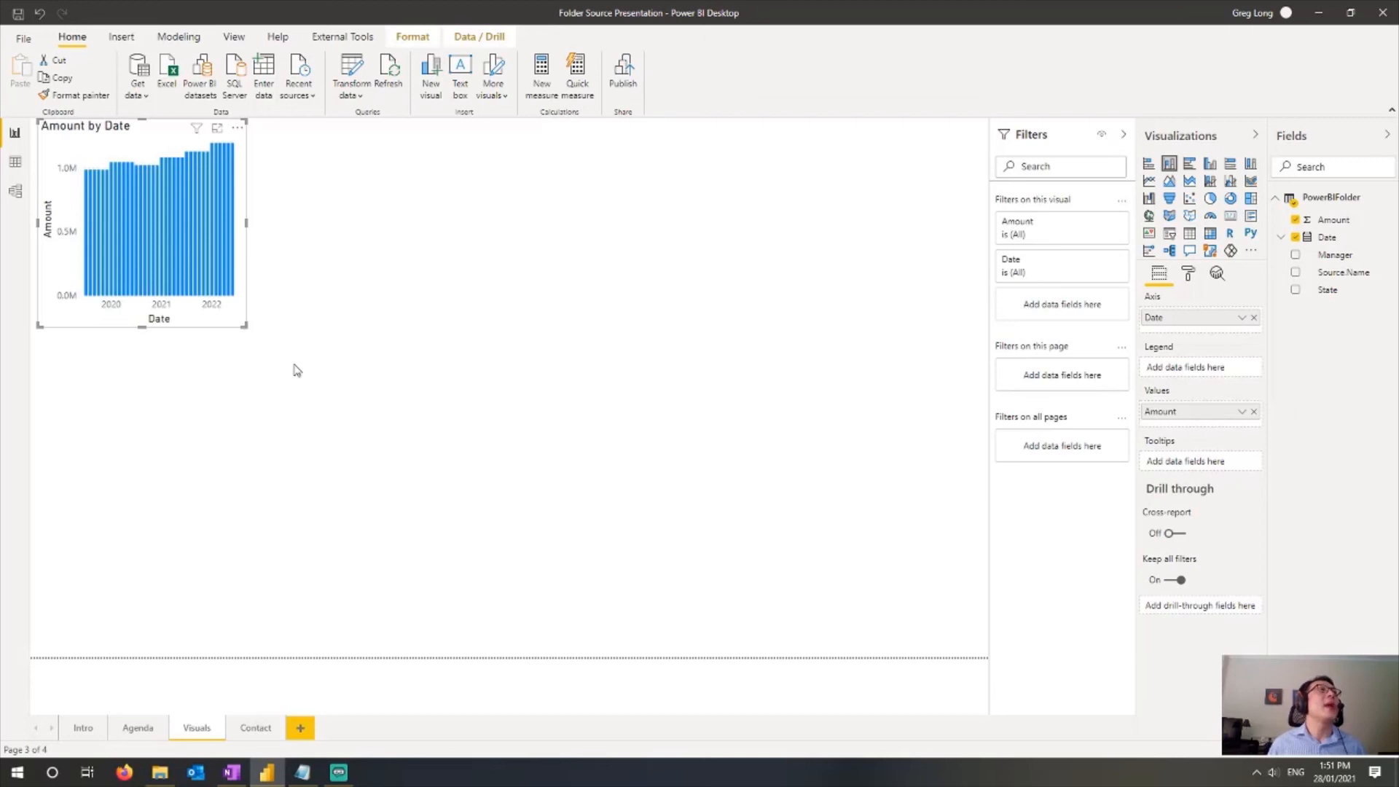
drag(245, 327, 602, 521)
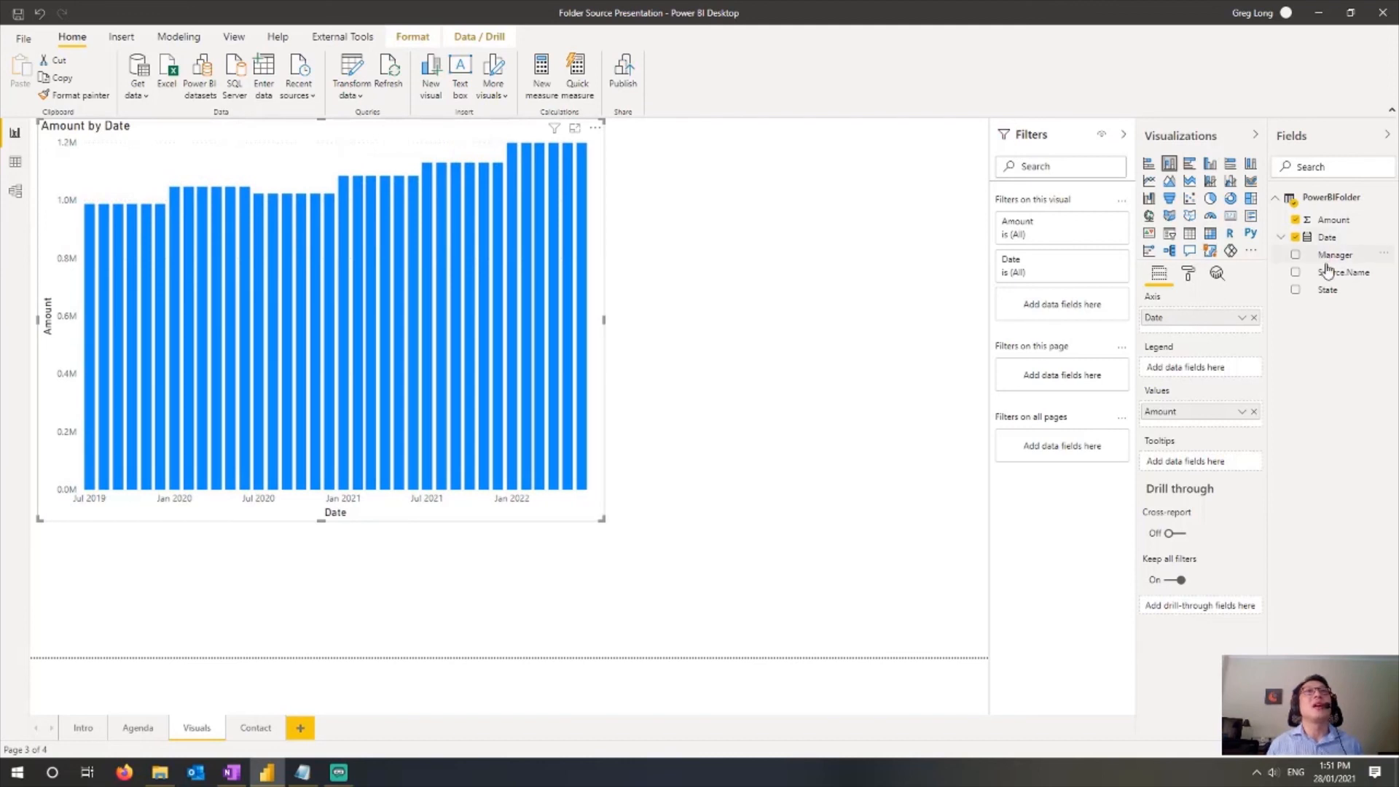
Step: Add a Manager slicer and place it to the right of the chart
drag(1332, 255, 882, 210)
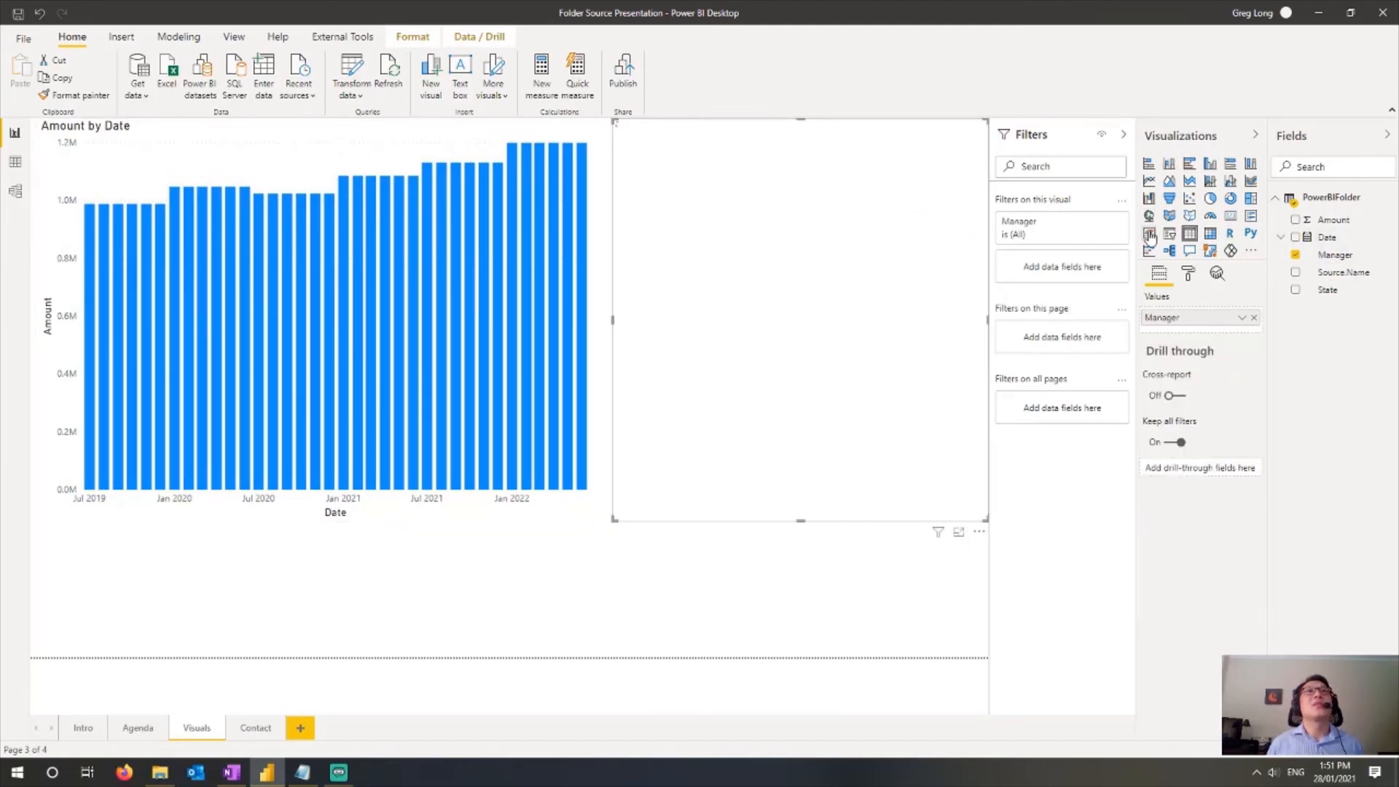
click(1169, 233)
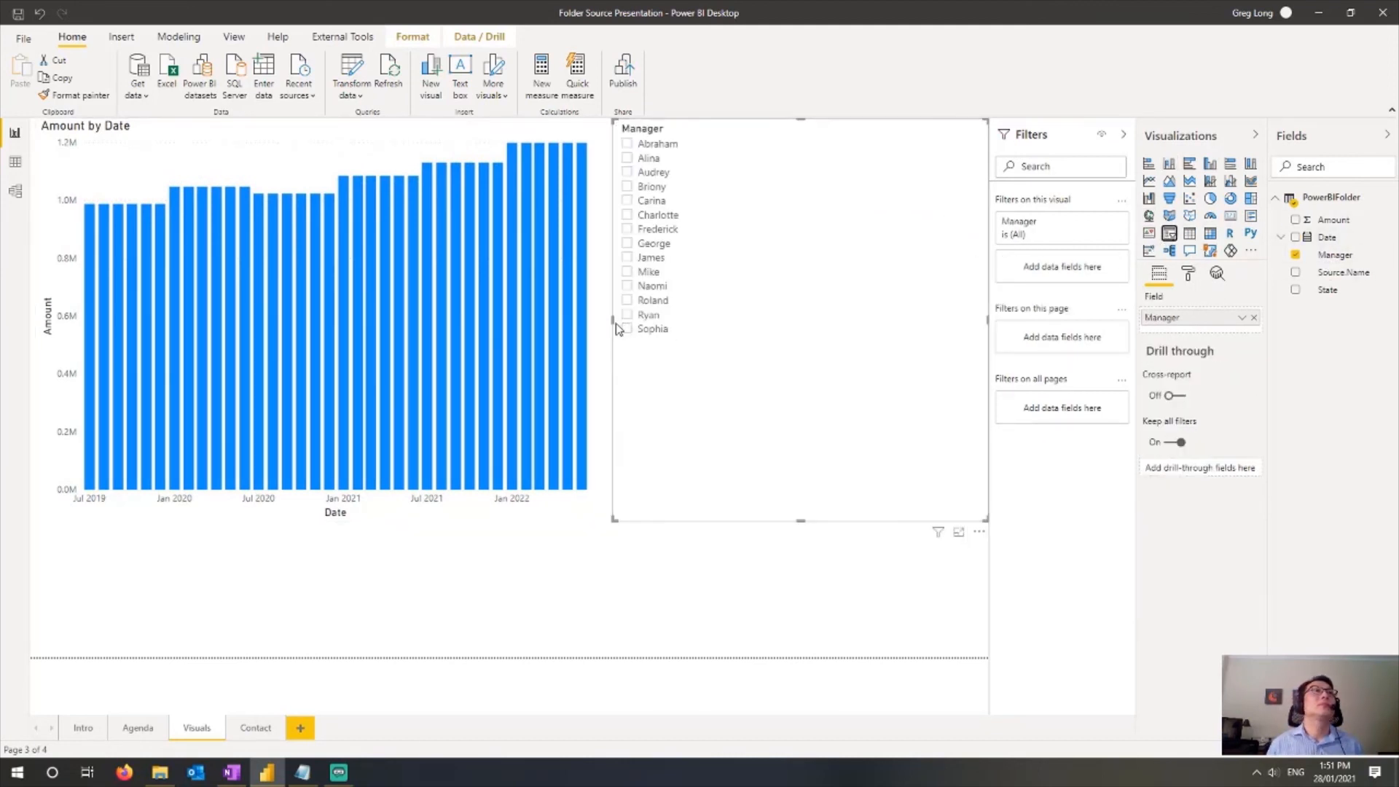
drag(613, 320, 827, 321)
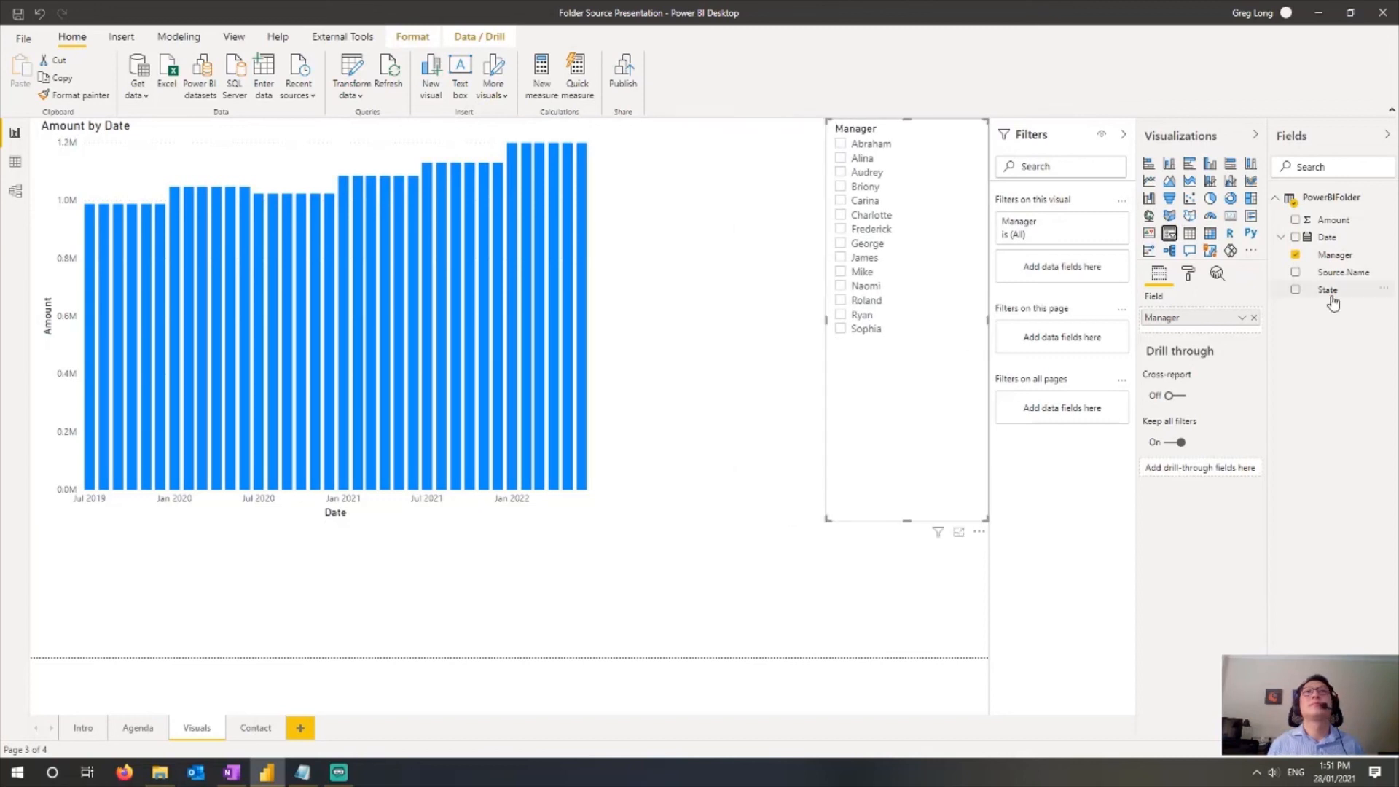
Step: Add a State slicer between the chart and the Manager slicer and resize it
drag(1316, 295, 751, 230)
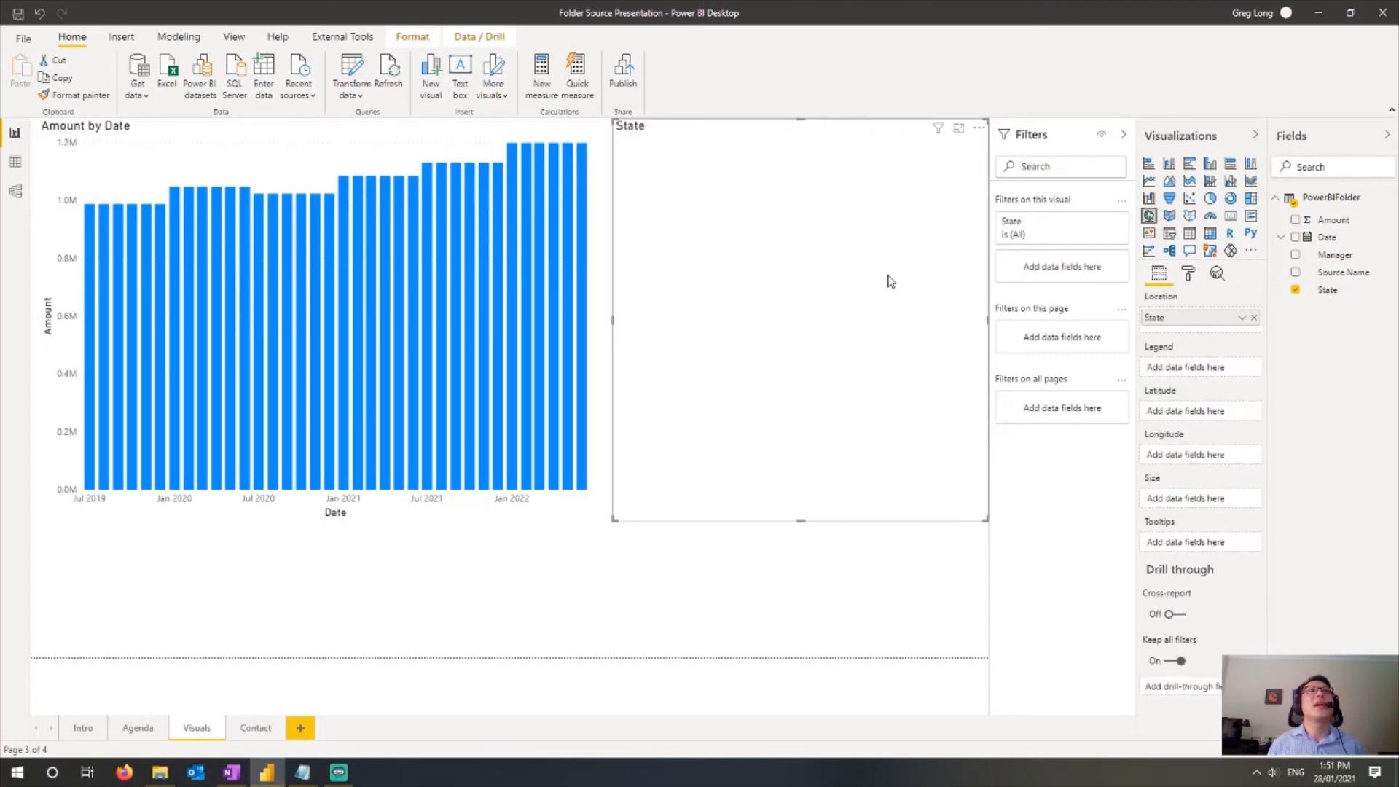
click(1168, 234)
drag(986, 520, 806, 514)
Step: Try the slicers by selecting managers Sophia and Roland and state 03, and open the Contact page
click(859, 332)
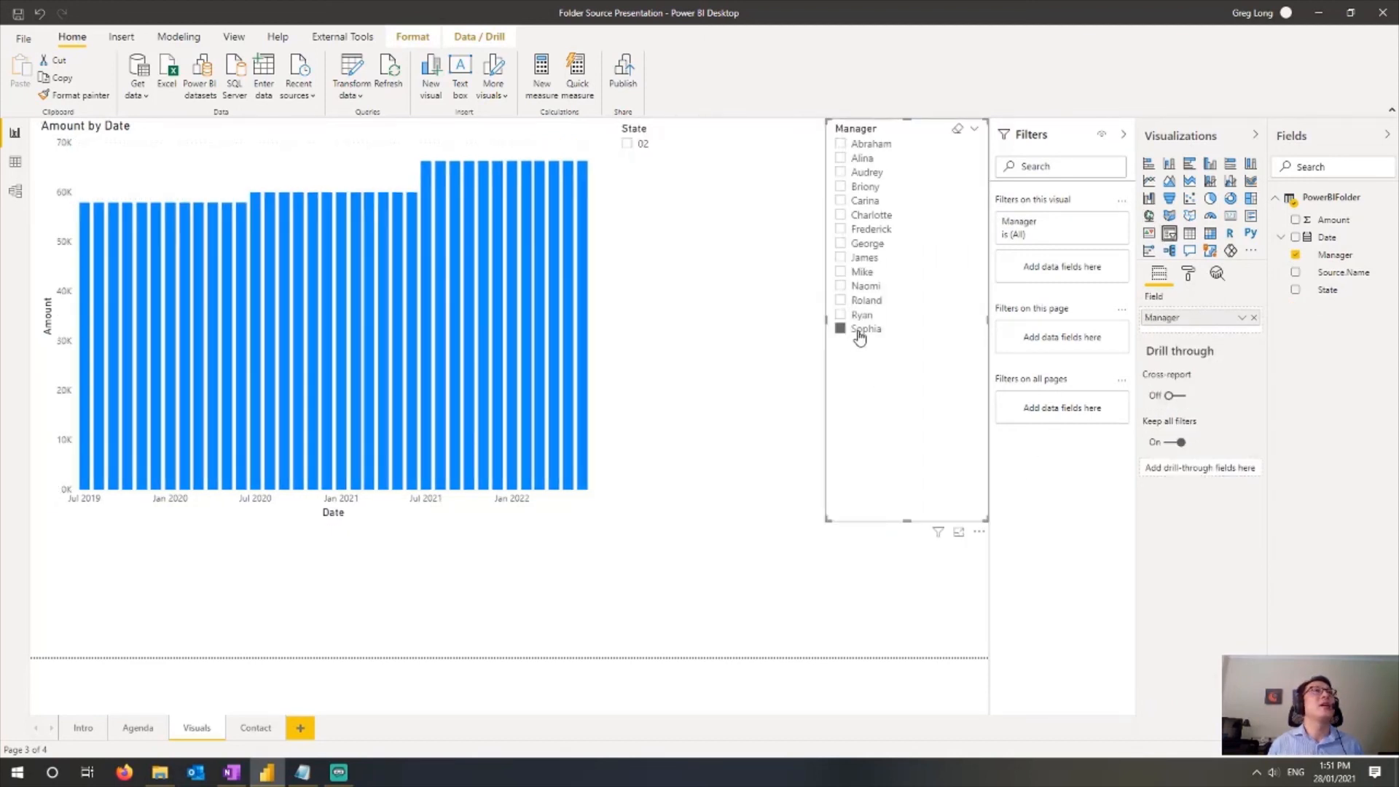
click(860, 335)
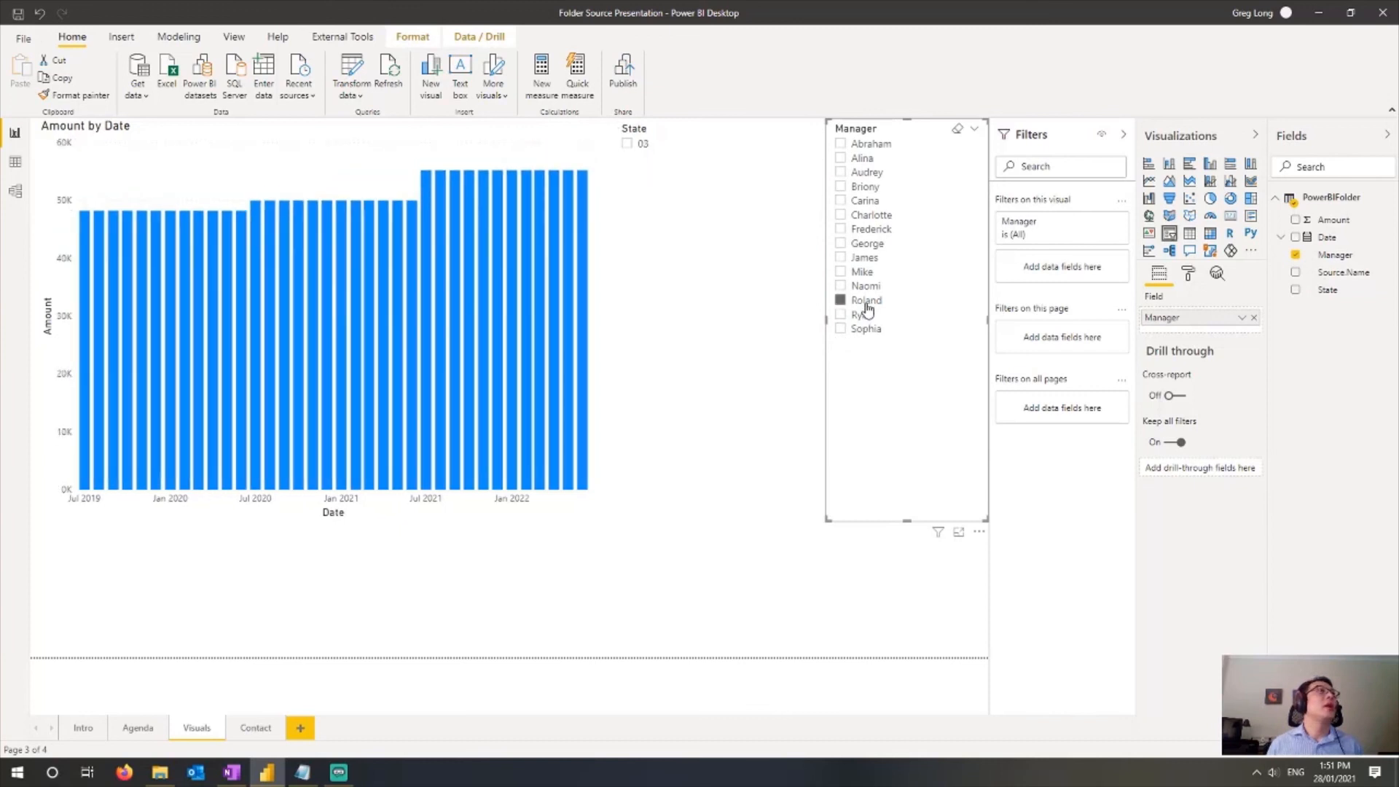
click(867, 306)
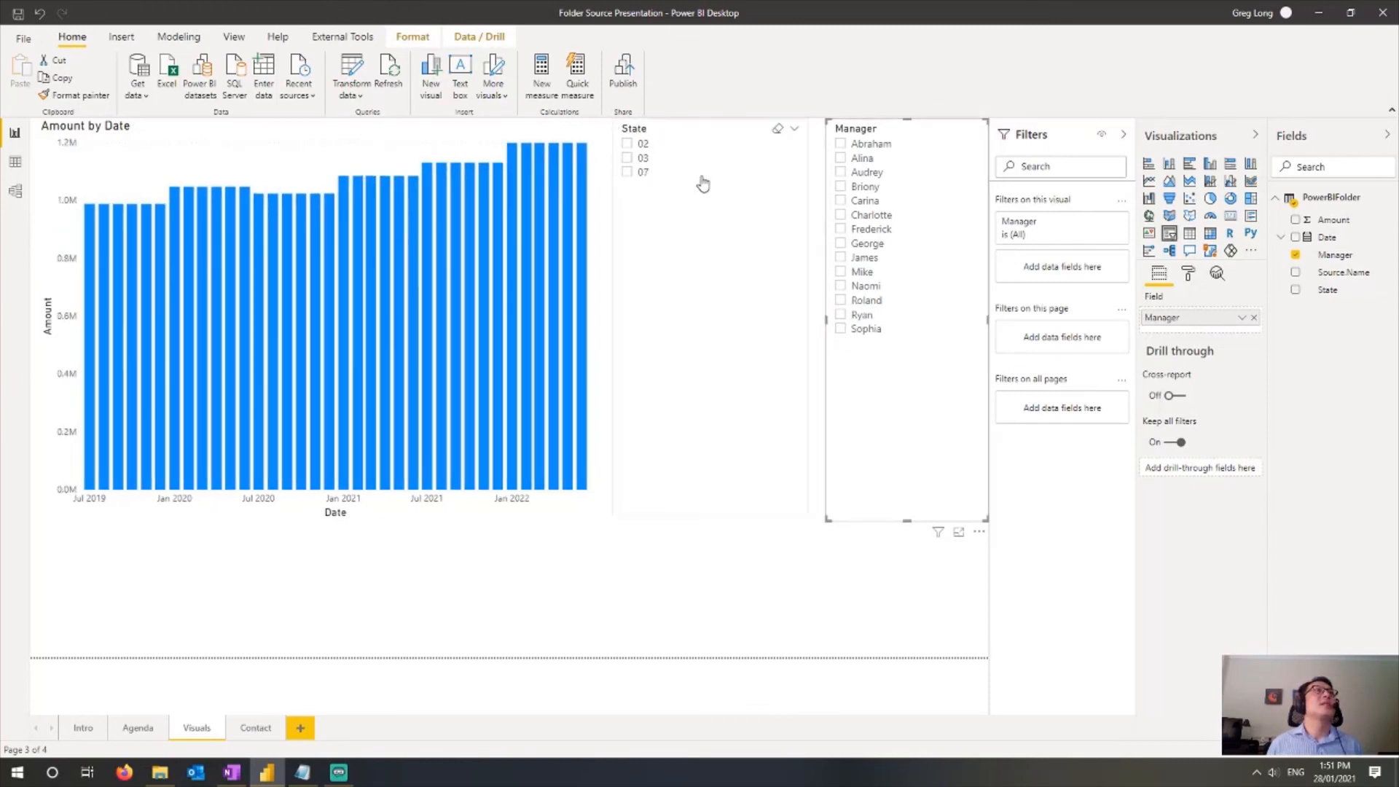
click(628, 158)
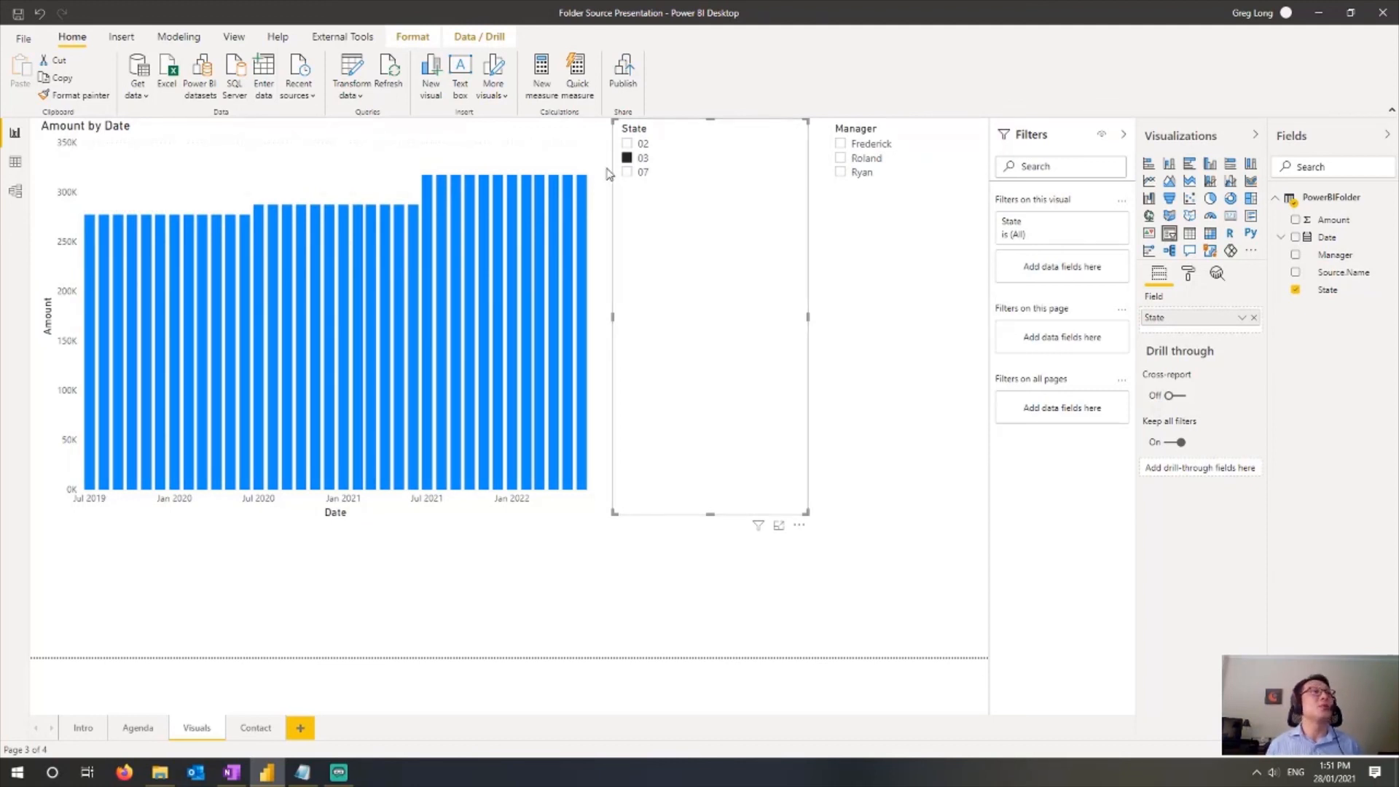
click(255, 729)
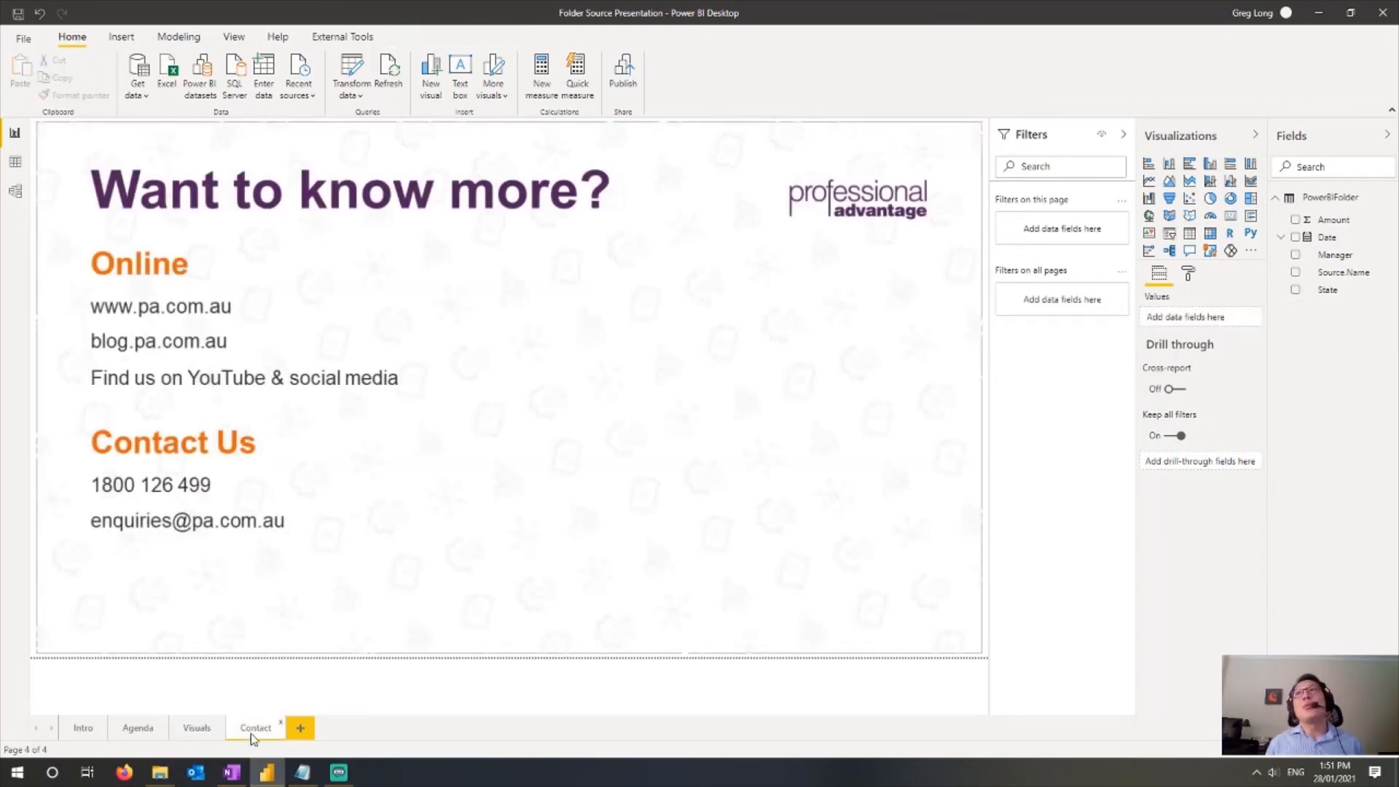